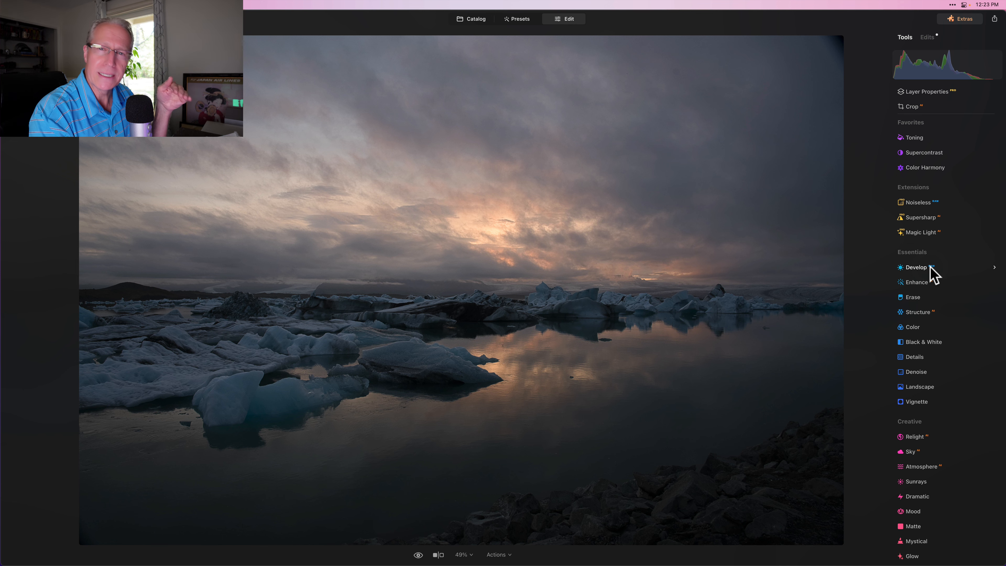
Turn on Auto Distortion Corrections in the optics settings of the Develop tool
click(917, 267)
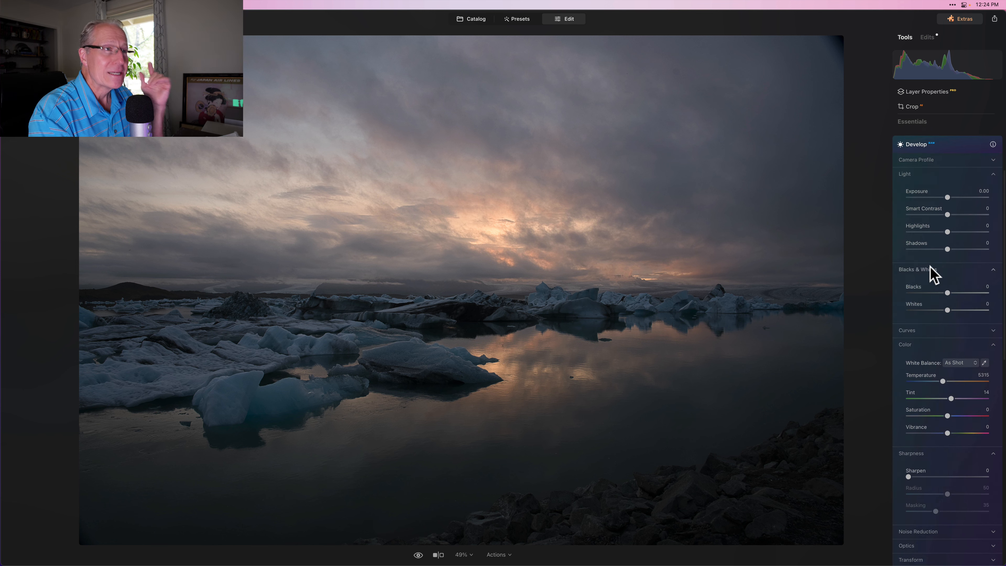
scroll(933, 273, down, 5)
click(916, 382)
scroll(913, 372, down, 3)
click(908, 374)
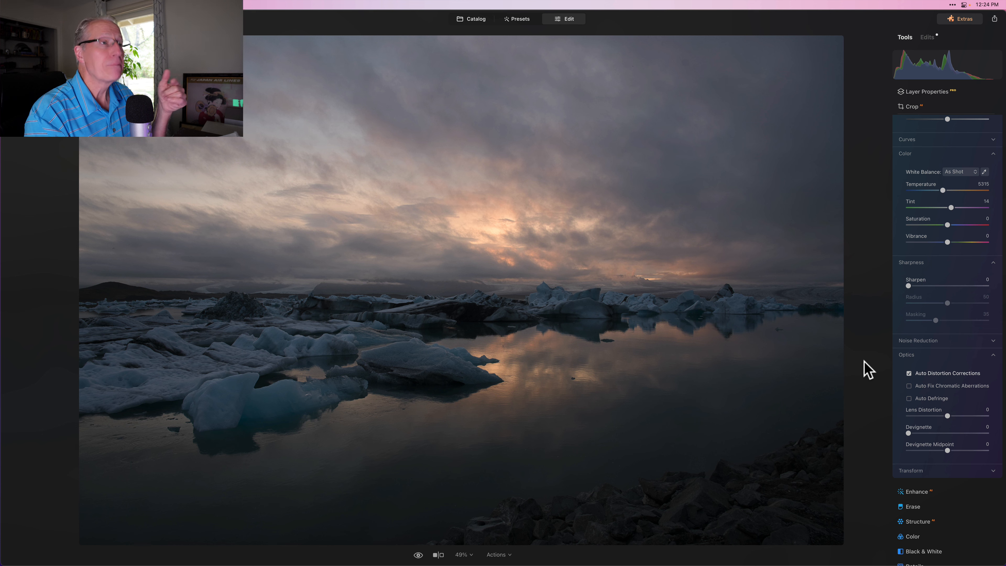
click(919, 356)
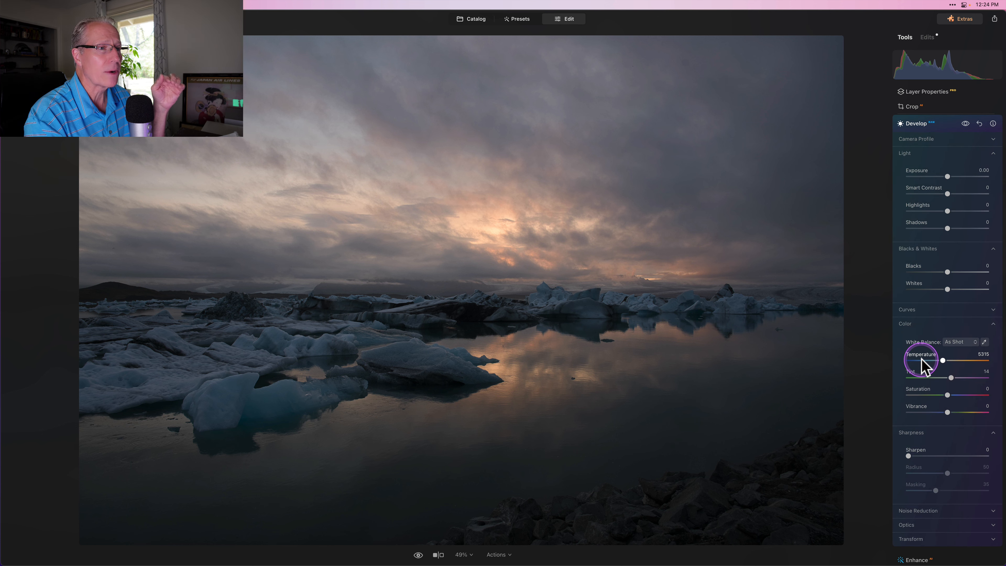
Set Exposure to 0.55, Smart Contrast to 10, Highlights to -39 and Shadows to 14, with the clipping indicators on
scroll(921, 365, up, 3)
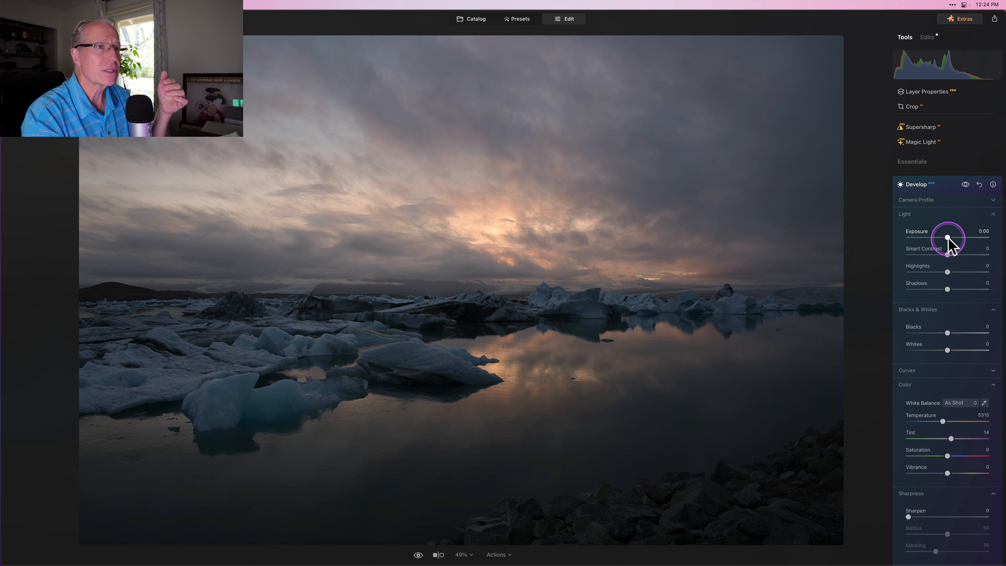
drag(949, 237, 953, 238)
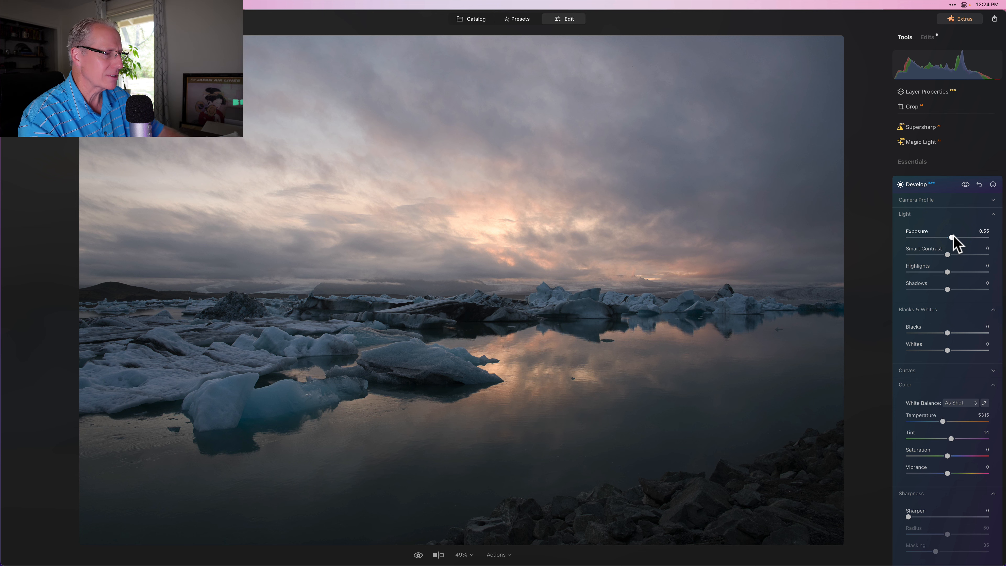
drag(948, 255, 950, 256)
key(j)
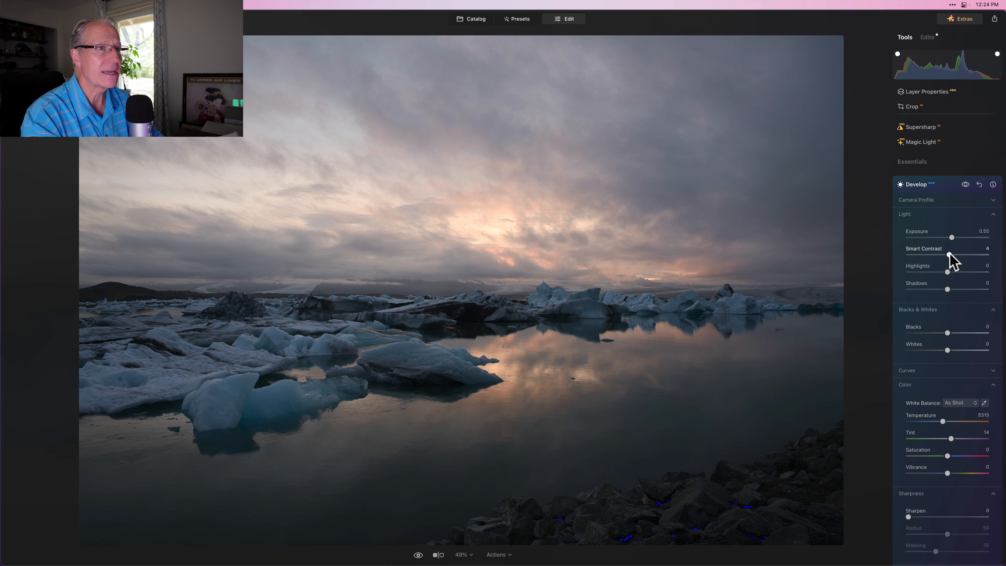
drag(949, 255, 953, 290)
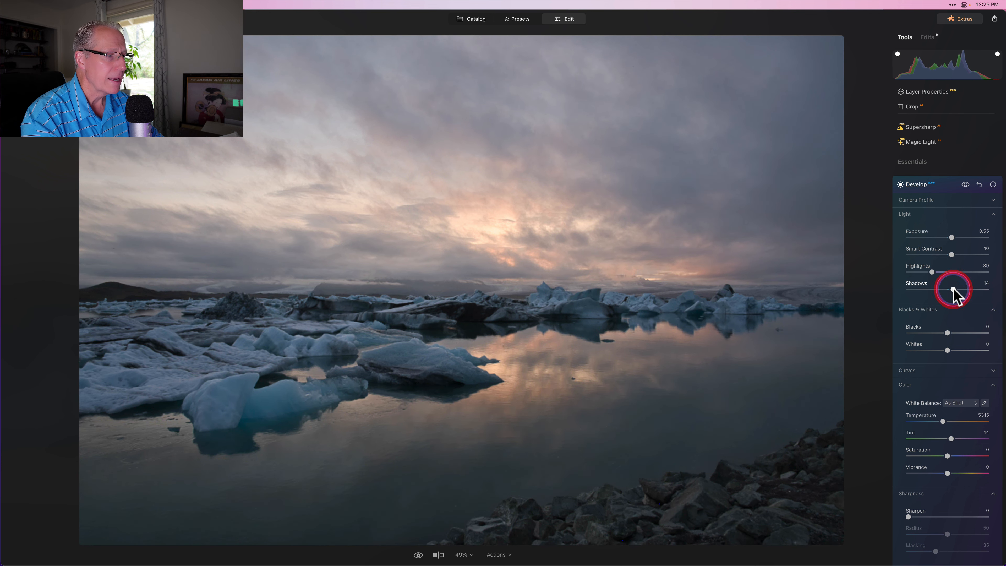
Set Blacks to -16 and Whites to 12 in the Develop adjustments
scroll(952, 328, down, 4)
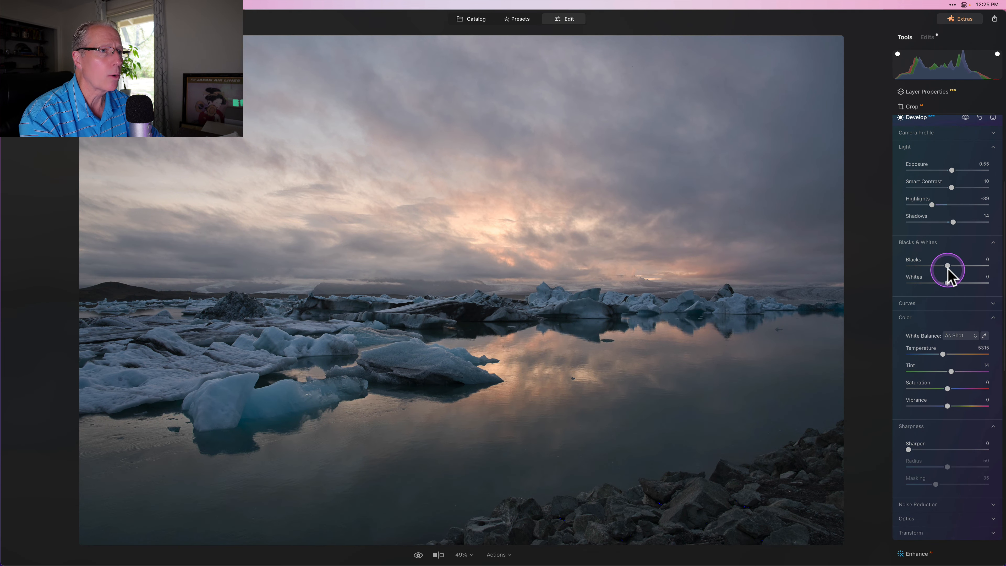
drag(948, 266, 953, 284)
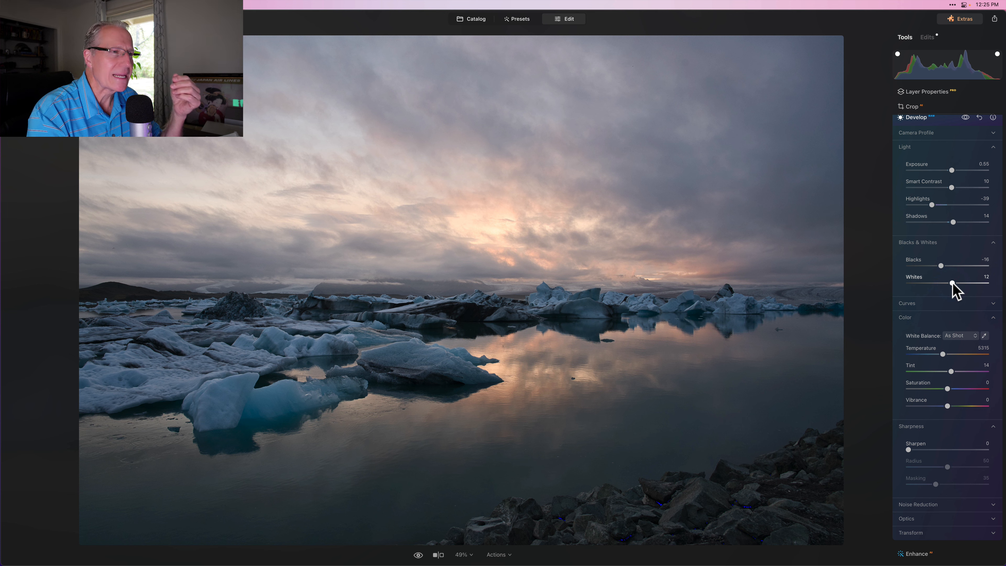
Set the white balance Temperature to 5586
drag(943, 354, 943, 354)
click(983, 347)
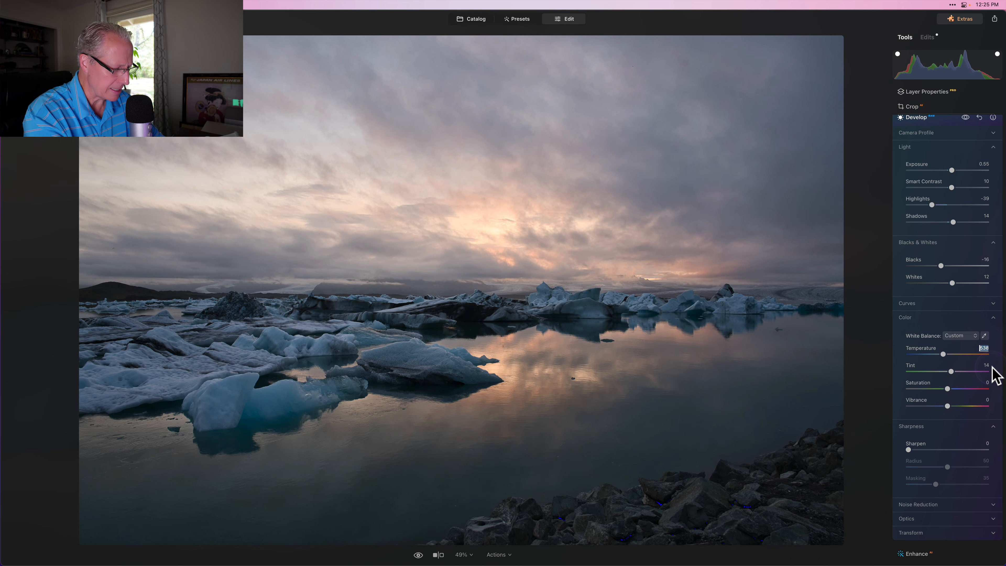
text(55)
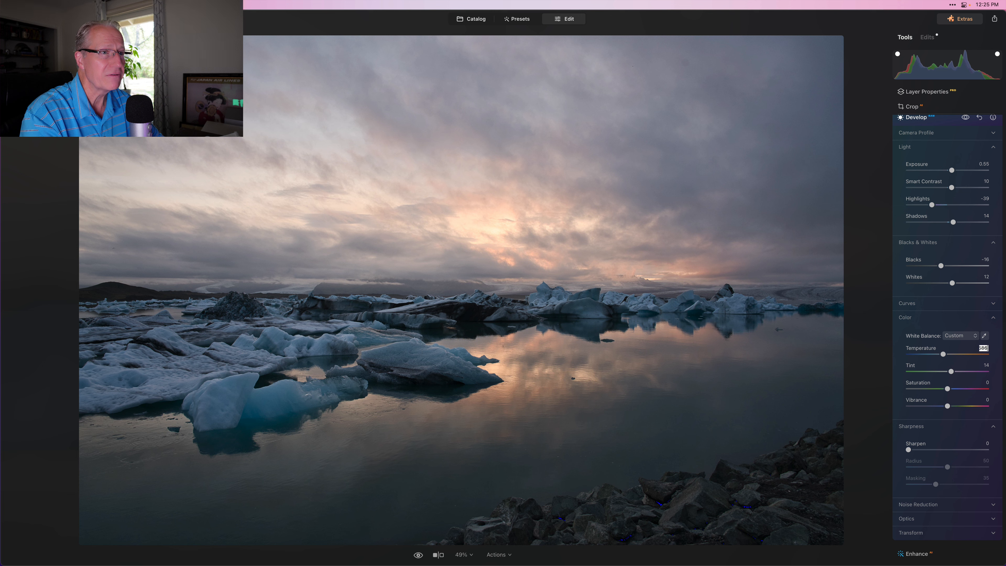
text(86)
key(Return)
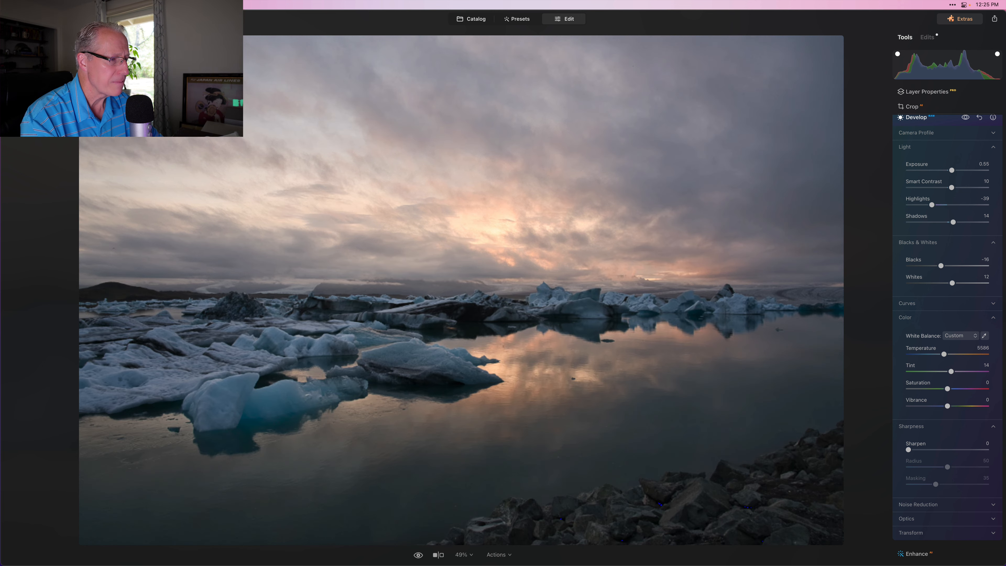
Set Tint to 16, Vibrance to 7 and Sharpen to 16
click(951, 370)
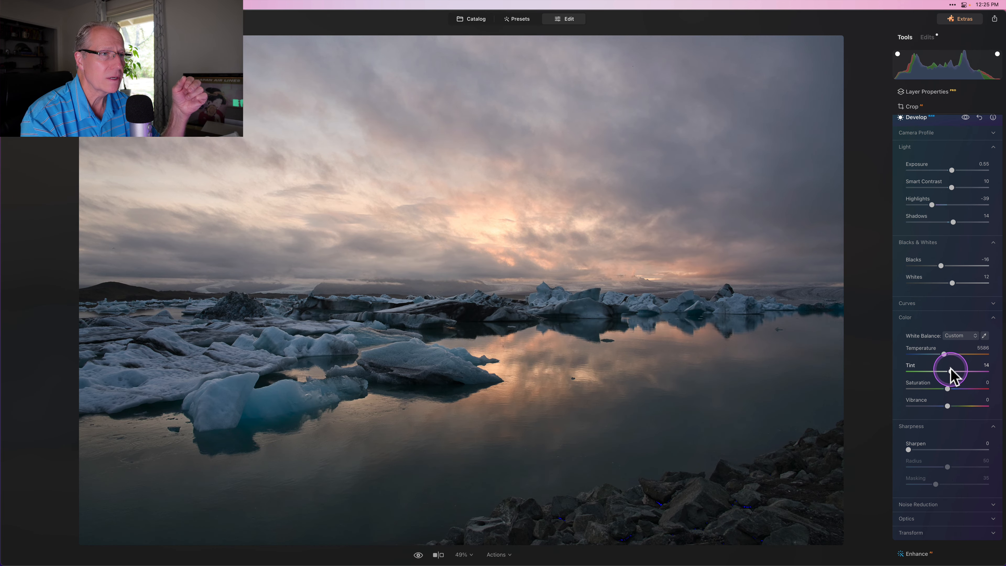
drag(950, 370, 951, 406)
click(948, 406)
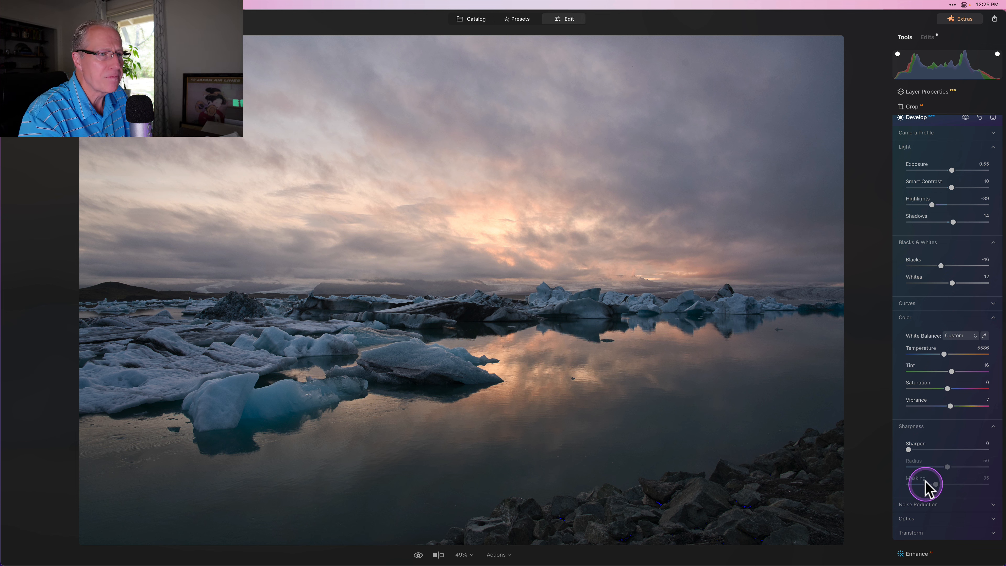
drag(908, 450, 919, 450)
Compare the photo with and without the Develop adjustments, and close the Develop tool
scroll(919, 451, up, 4)
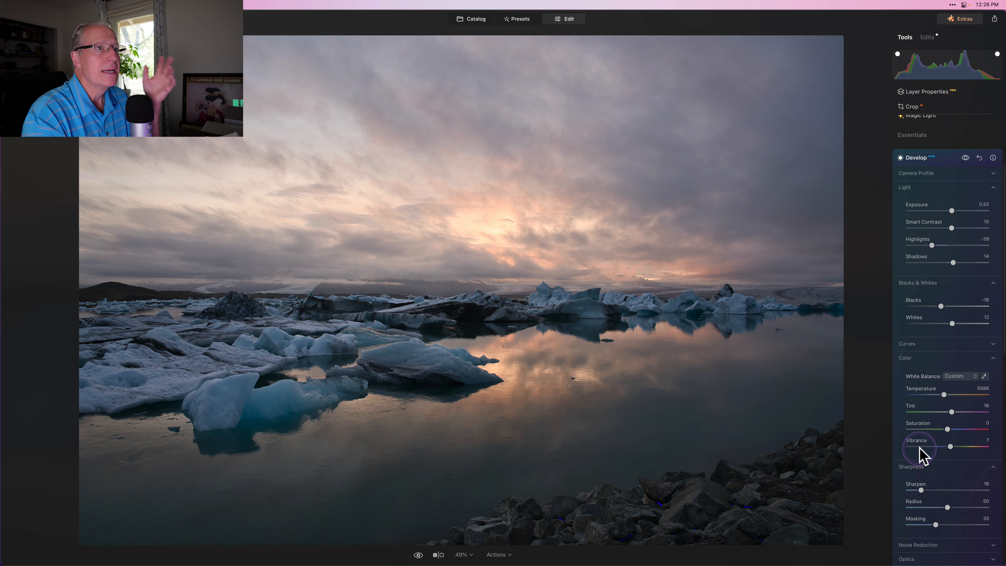
click(965, 246)
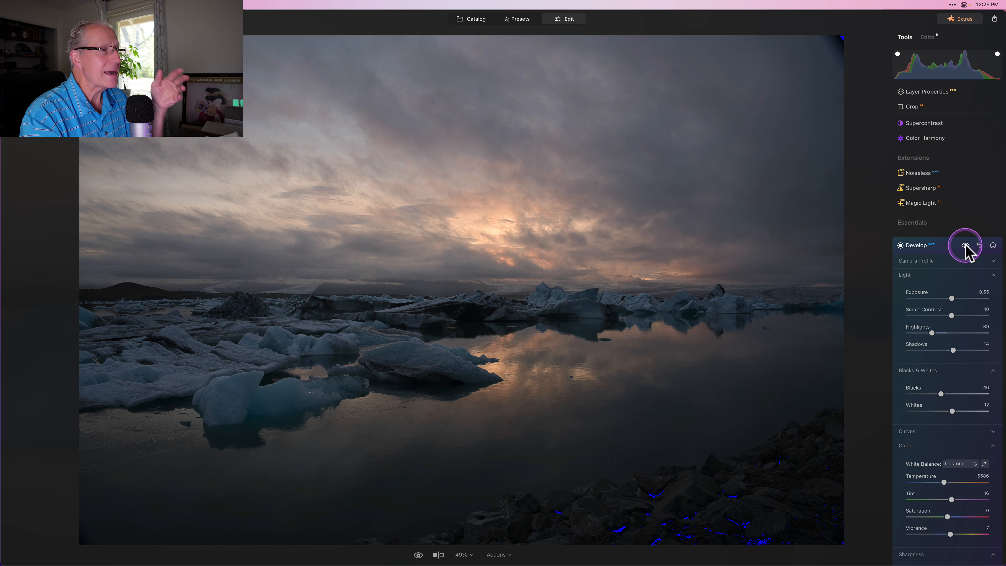
click(965, 246)
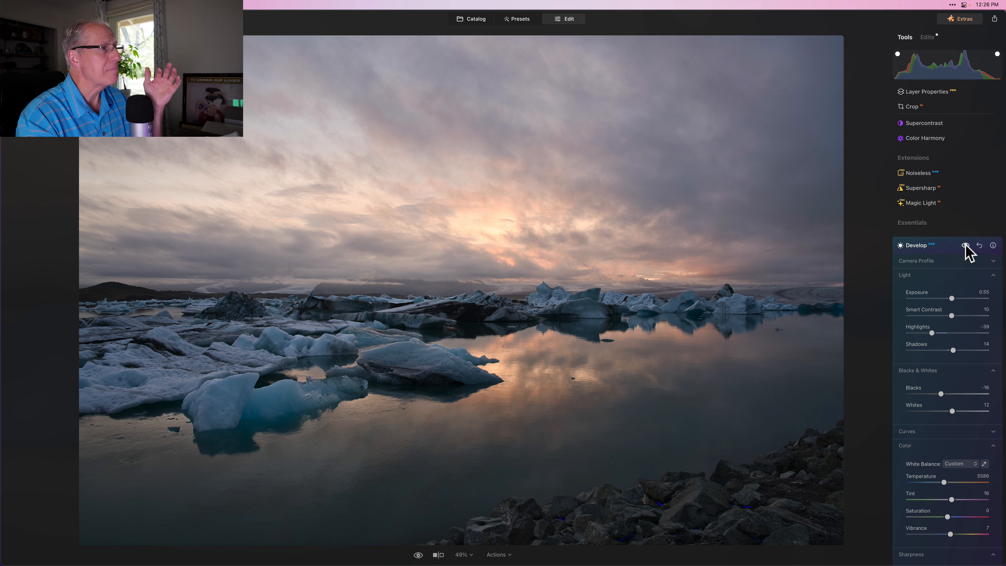
click(945, 243)
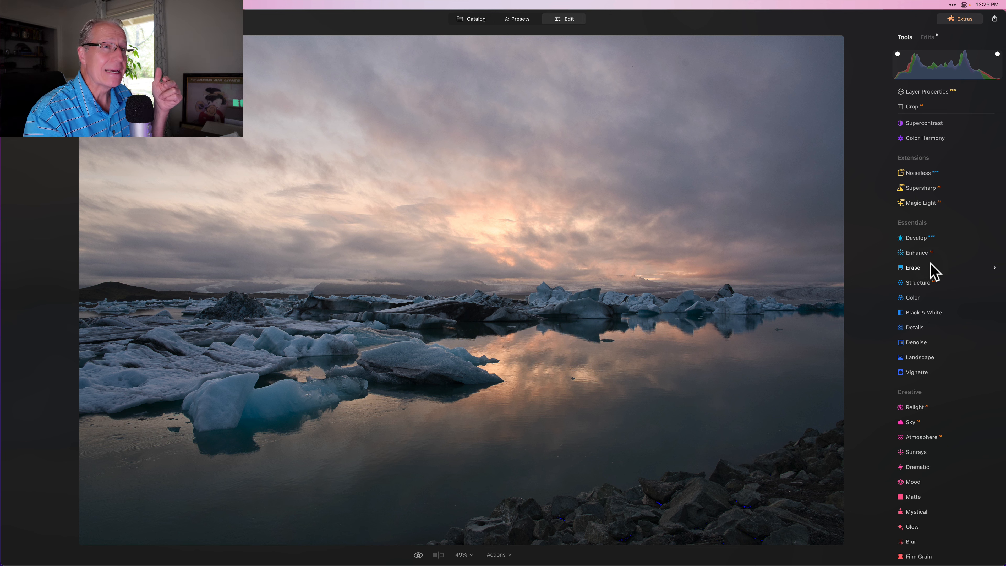
Create an AI mask for the Structure tool covering the Sky and Water areas
click(927, 274)
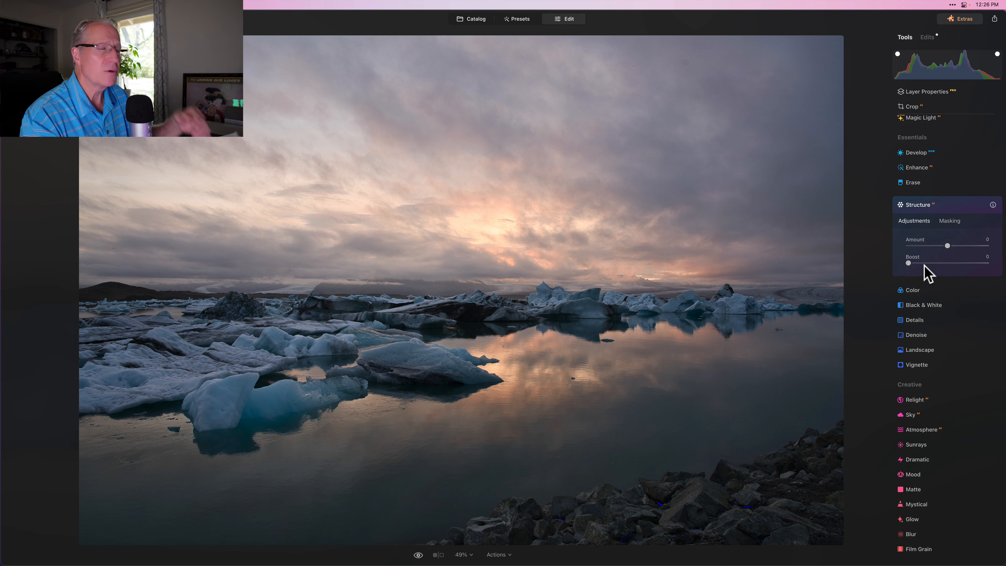
click(951, 221)
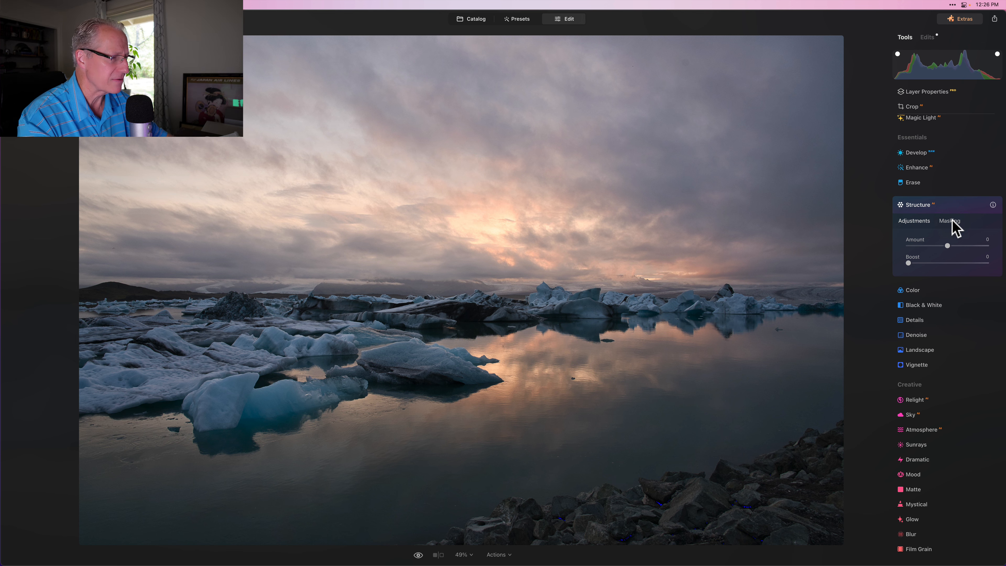
click(952, 223)
click(913, 272)
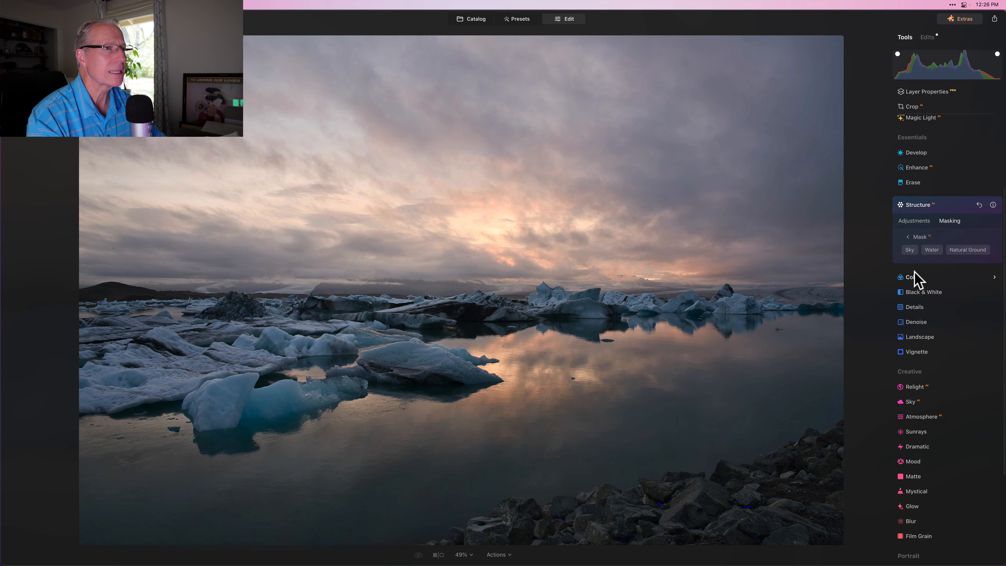
click(910, 250)
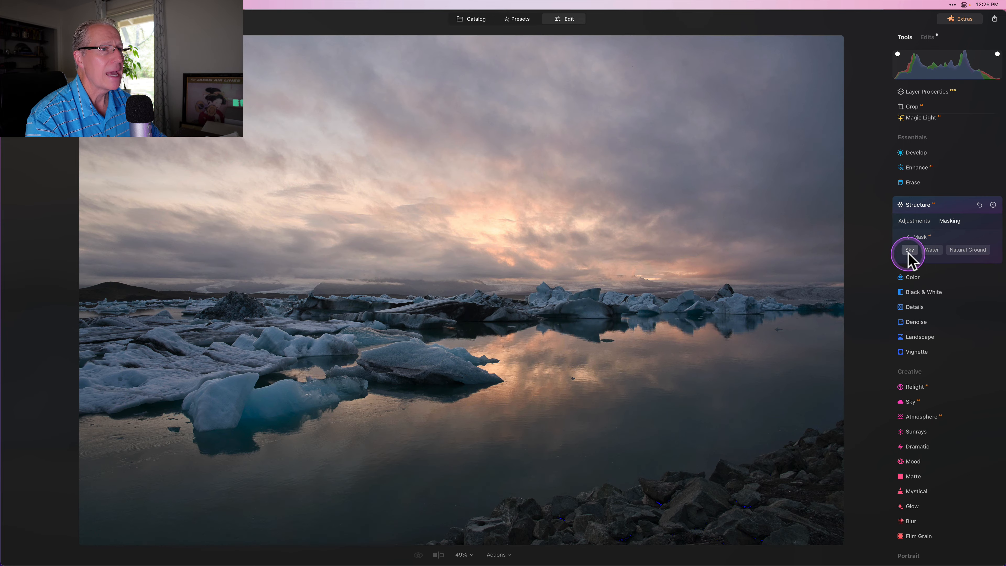
click(929, 250)
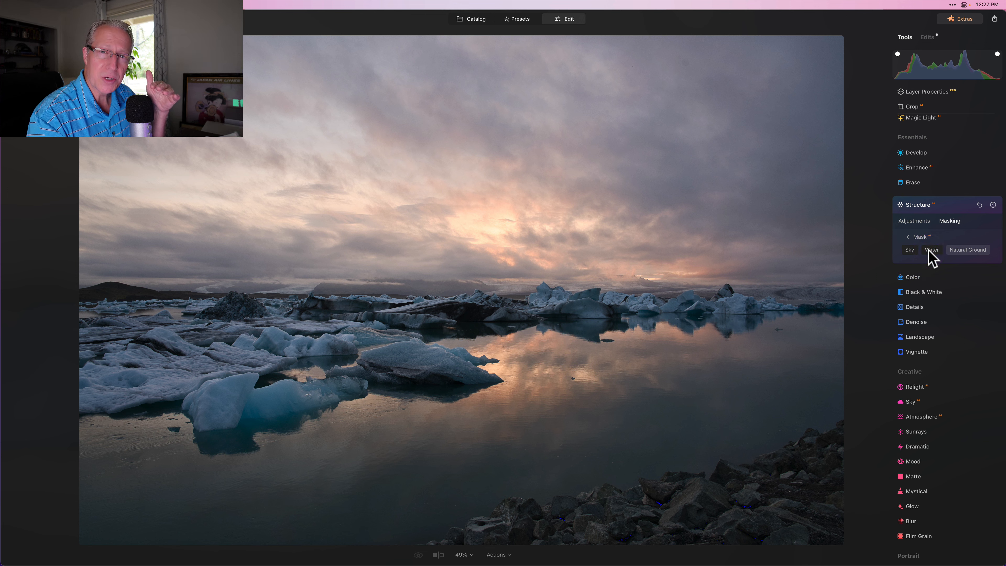
click(918, 241)
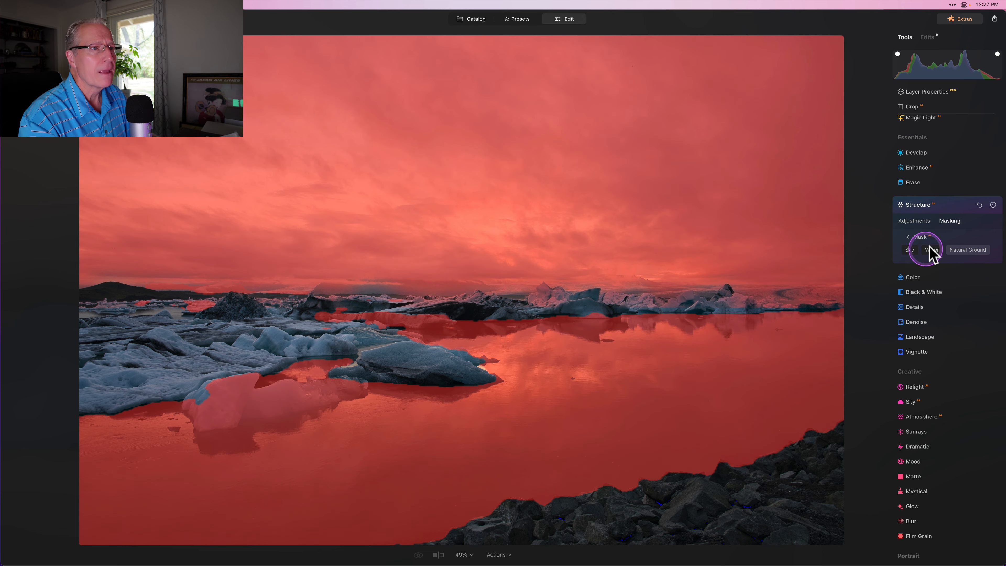
Erase the Structure mask from the floating iceberg in the foreground and along the distant ice using the mask brush
click(909, 238)
click(913, 240)
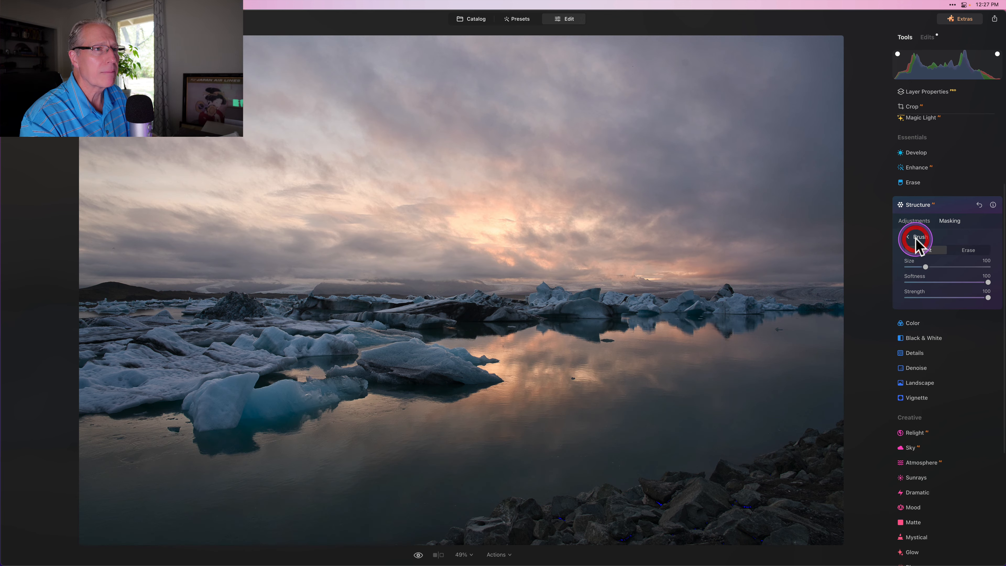
click(967, 250)
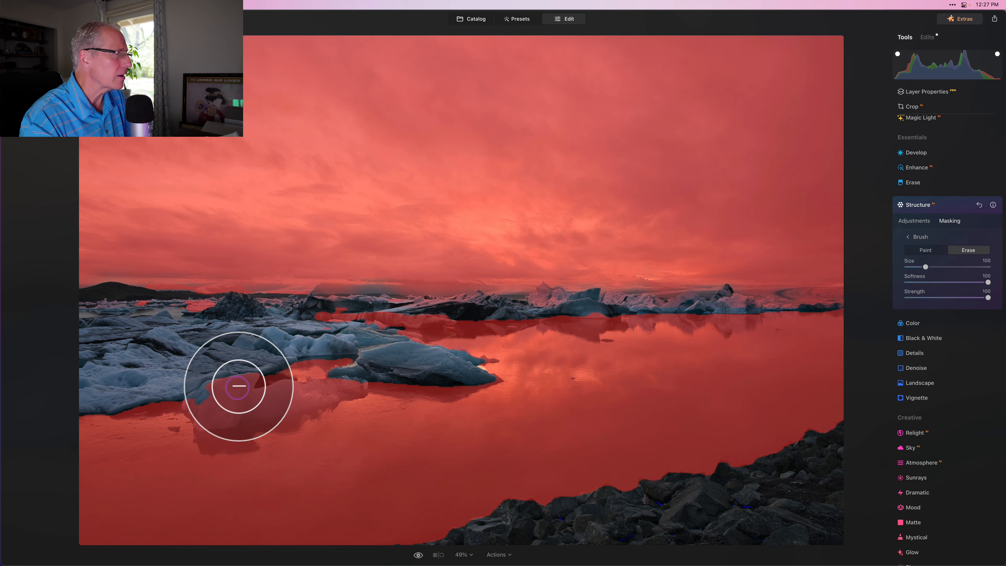
mouse_move(239, 386)
mouse_down()
mouse_move(351, 381)
mouse_move(256, 398)
mouse_up()
mouse_move(209, 415)
mouse_down()
mouse_move(209, 380)
mouse_move(182, 344)
mouse_move(211, 317)
mouse_move(124, 321)
mouse_move(562, 309)
mouse_up()
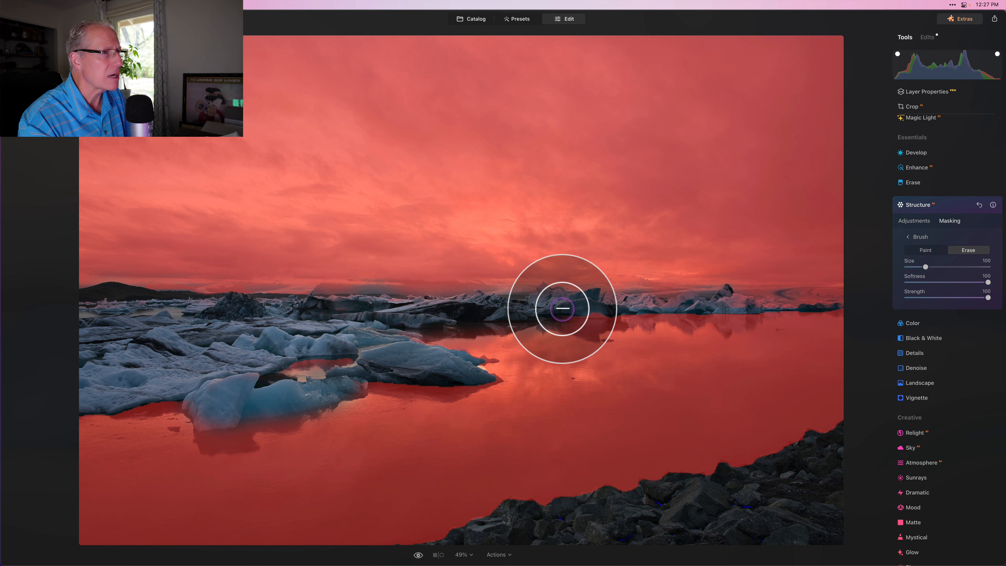
Reduce the eraser brush size and remove the remaining mask from the icebergs along the horizon
key([)
key([)
key([)
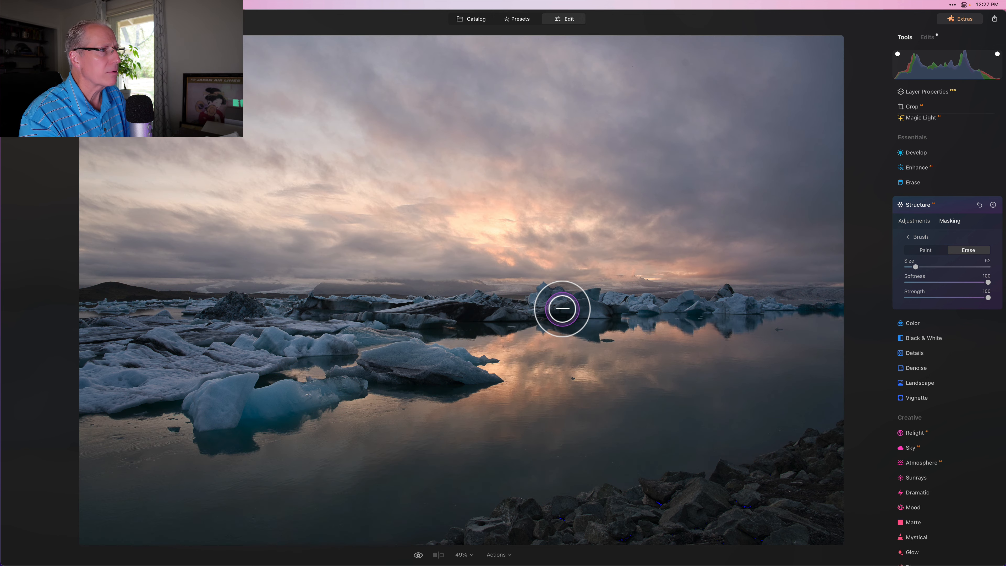
key(])
mouse_move(586, 301)
mouse_down()
mouse_move(860, 295)
mouse_move(485, 303)
mouse_up()
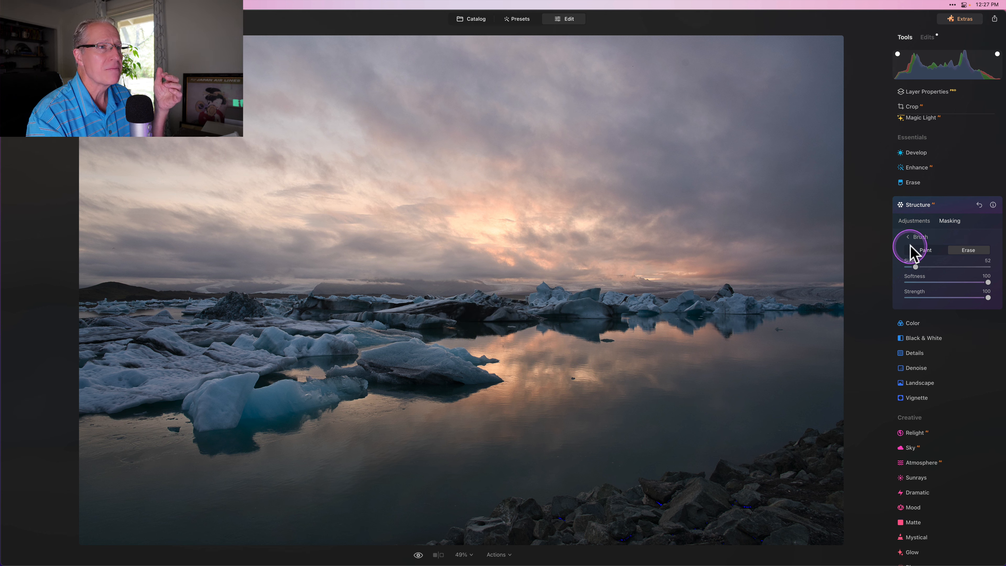
Display the finished Structure mask over the photo and copy it
click(908, 238)
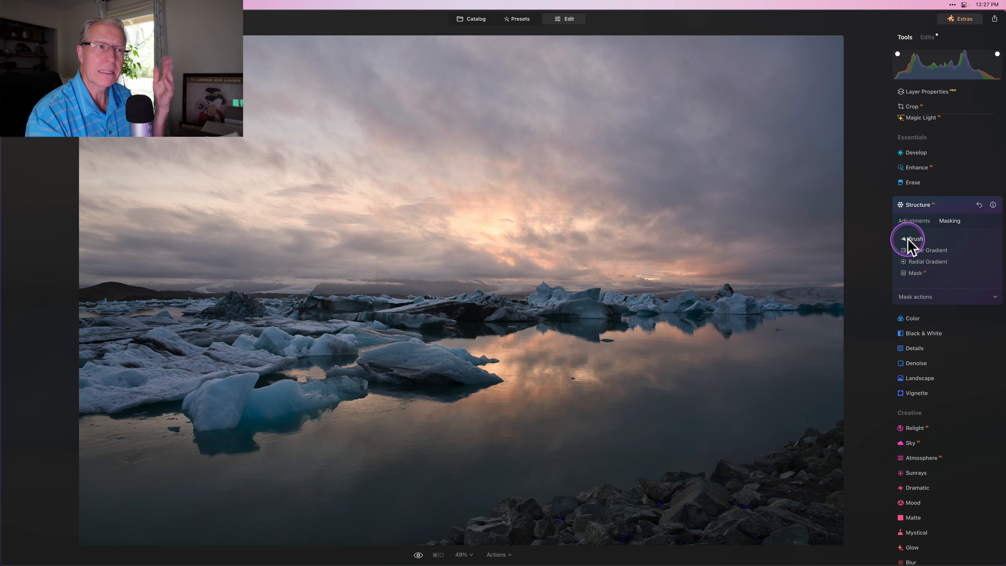
click(915, 297)
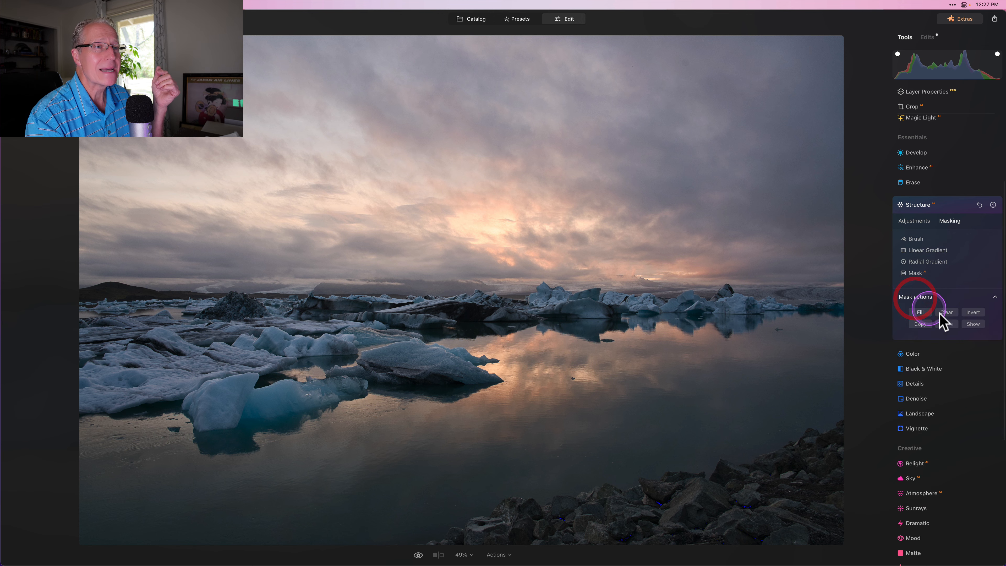
click(971, 324)
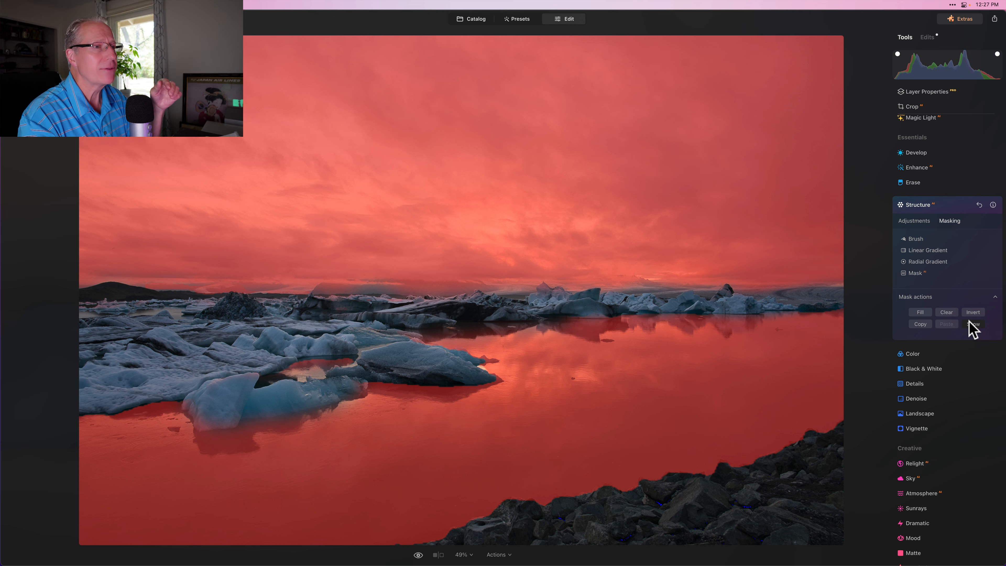
click(952, 327)
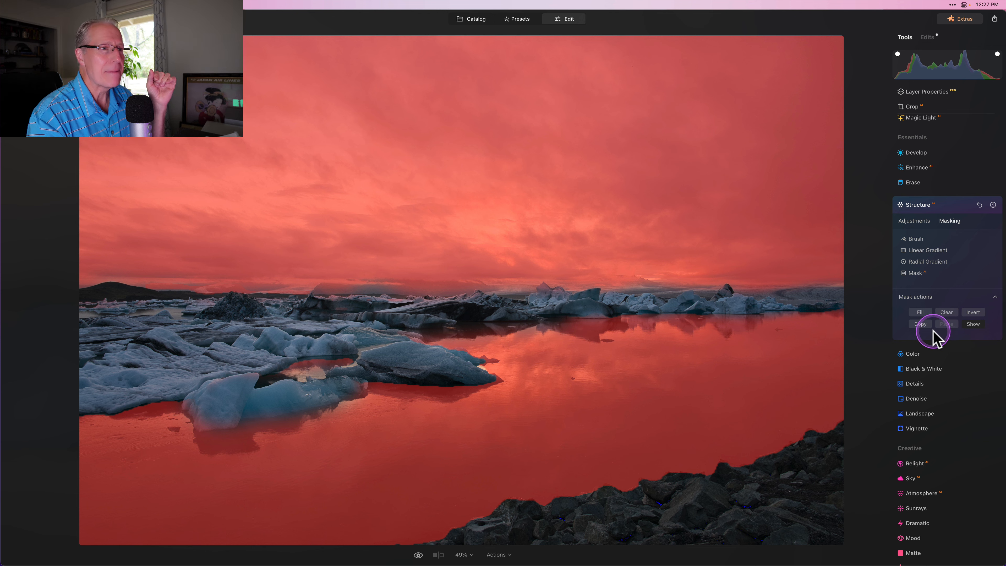
click(920, 325)
Set the Structure Amount to -25 for the masked sky and water
click(922, 298)
click(919, 222)
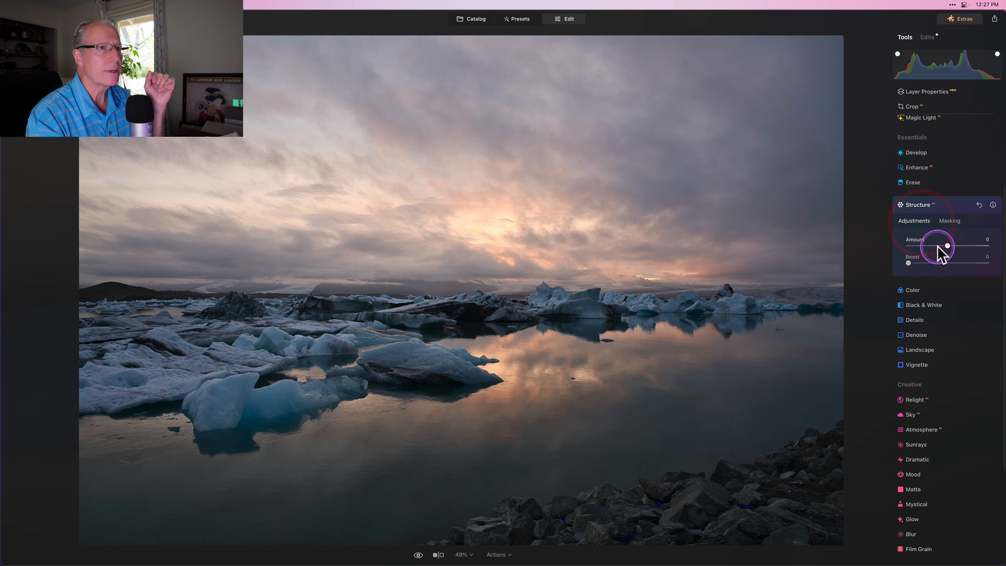
click(938, 246)
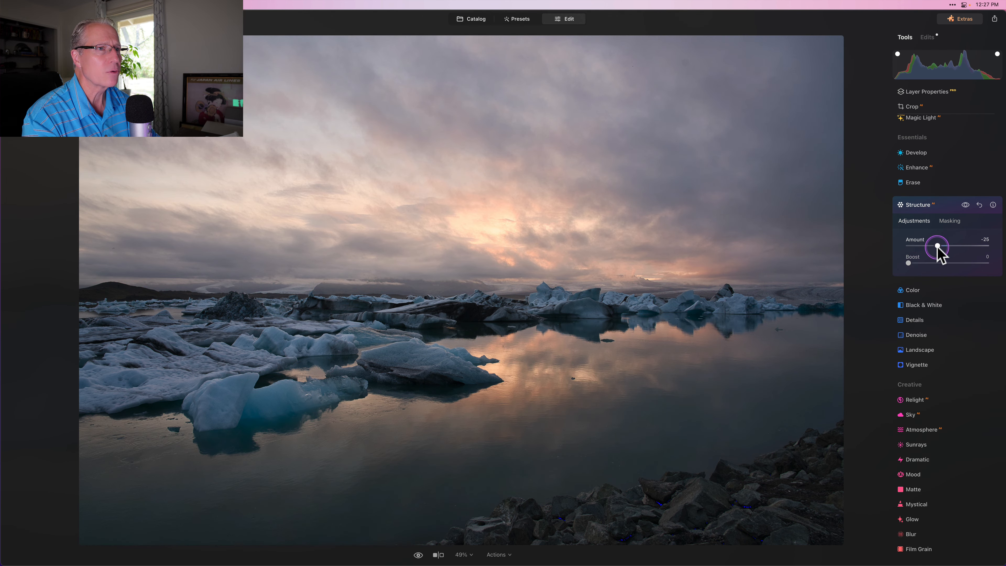
Lower the masked Structure Amount to -27 and compare the sky and water with and without the effect
click(937, 247)
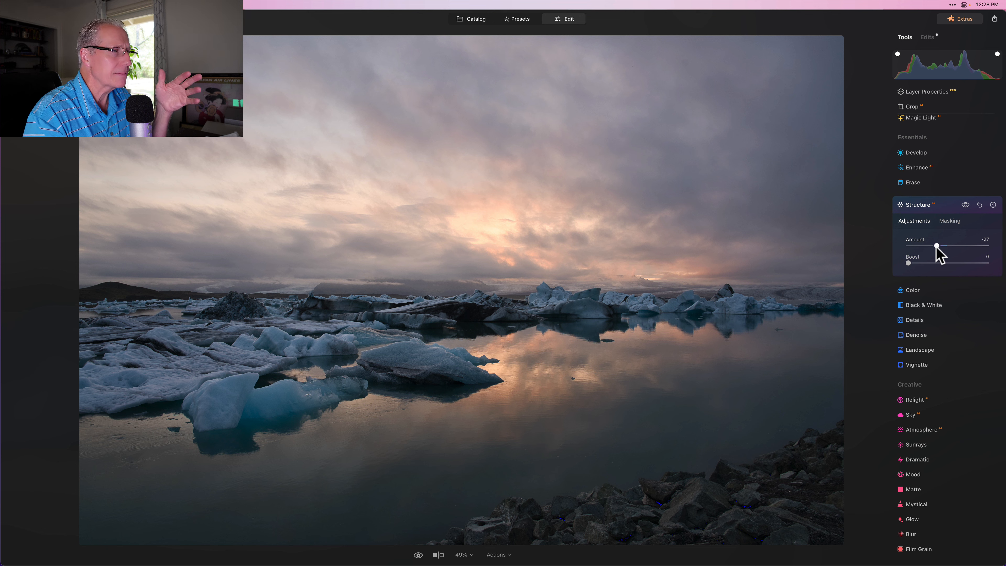
click(965, 205)
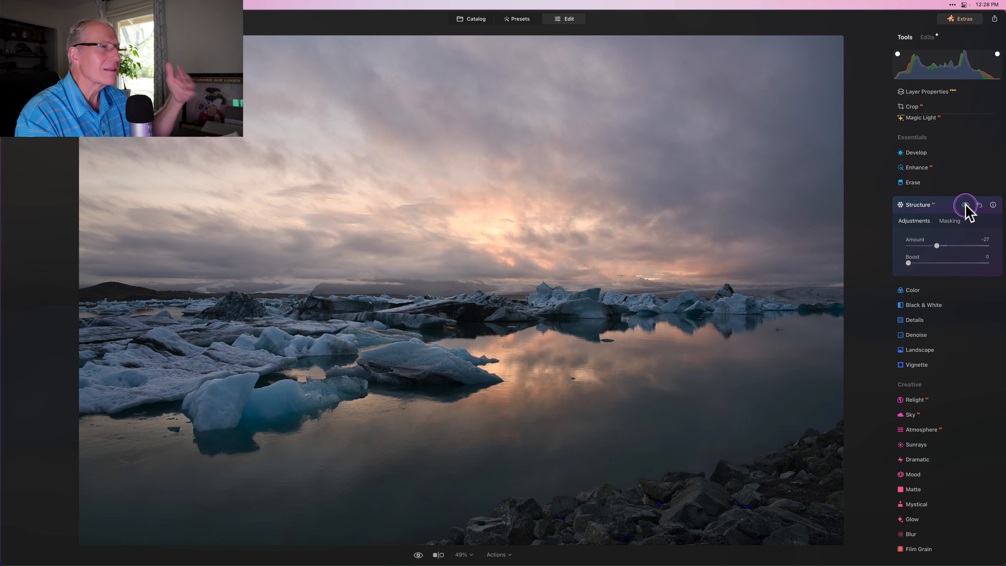
click(921, 205)
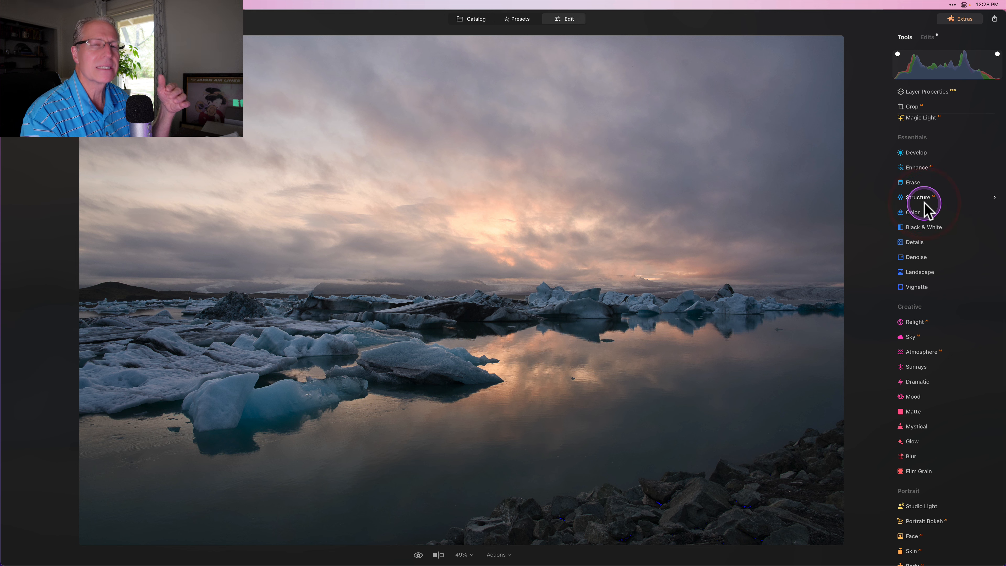
Start a second Structure adjustment, paste the copied mask, invert it onto the ice and rocks, and check its overlay
click(924, 202)
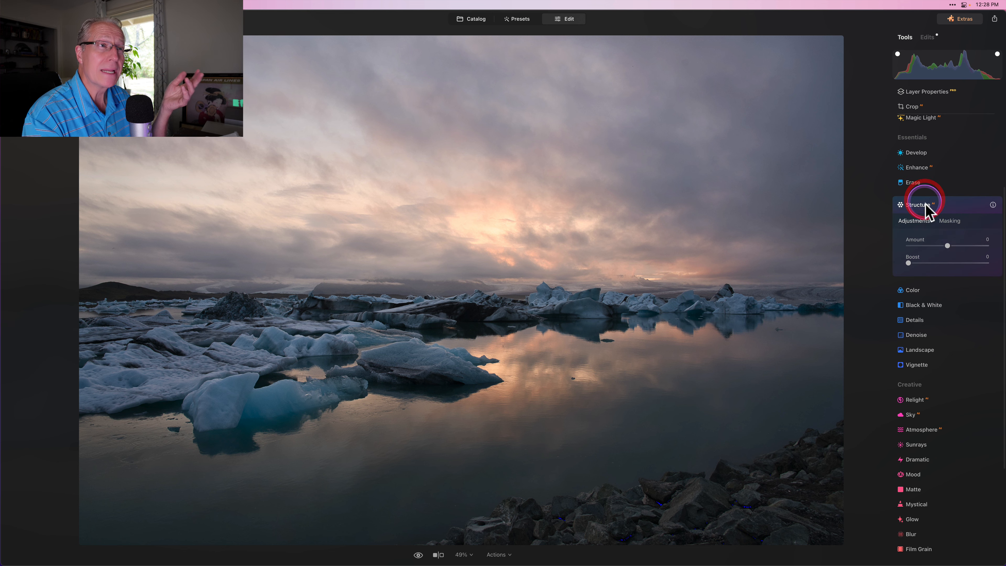
click(953, 221)
click(920, 296)
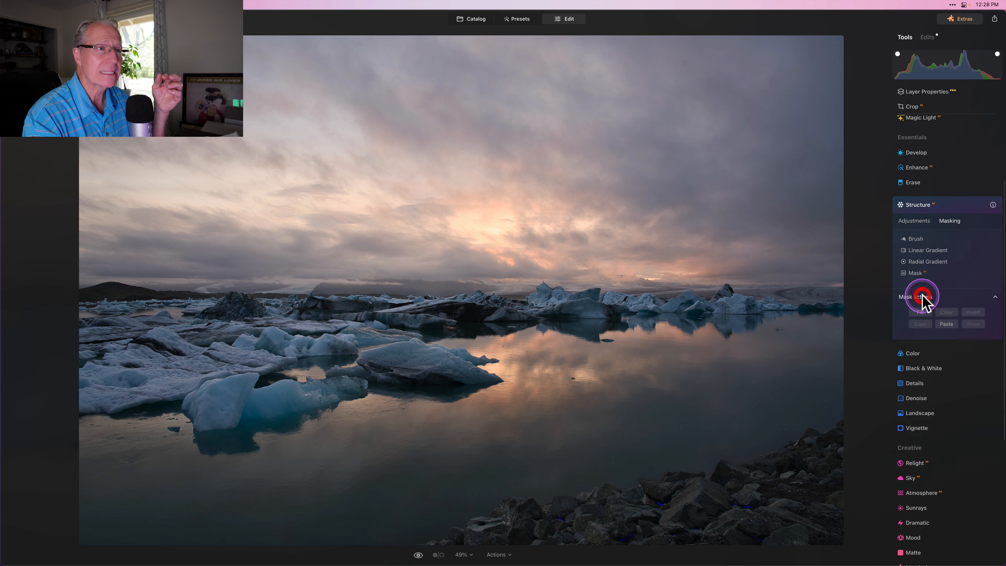
click(948, 324)
click(973, 313)
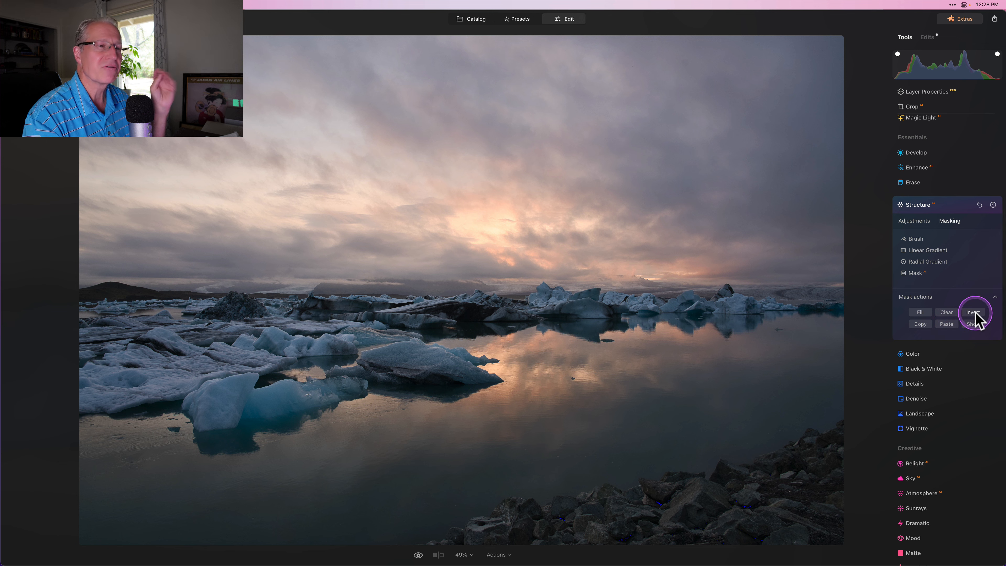
click(973, 324)
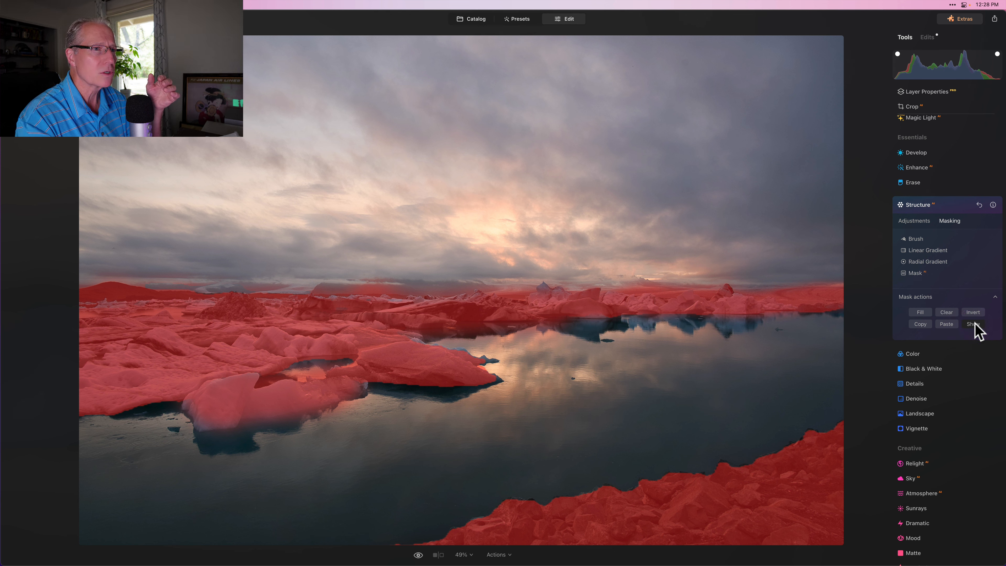
click(975, 324)
Set the Structure Amount to 38 for the masked icebergs and rocks and preview the photo without it
click(925, 226)
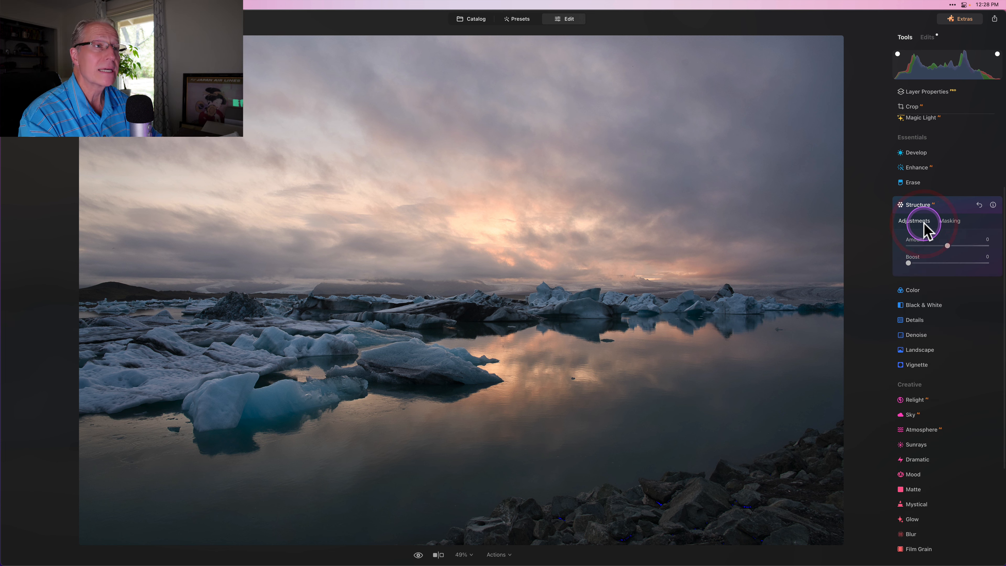
drag(947, 245, 963, 245)
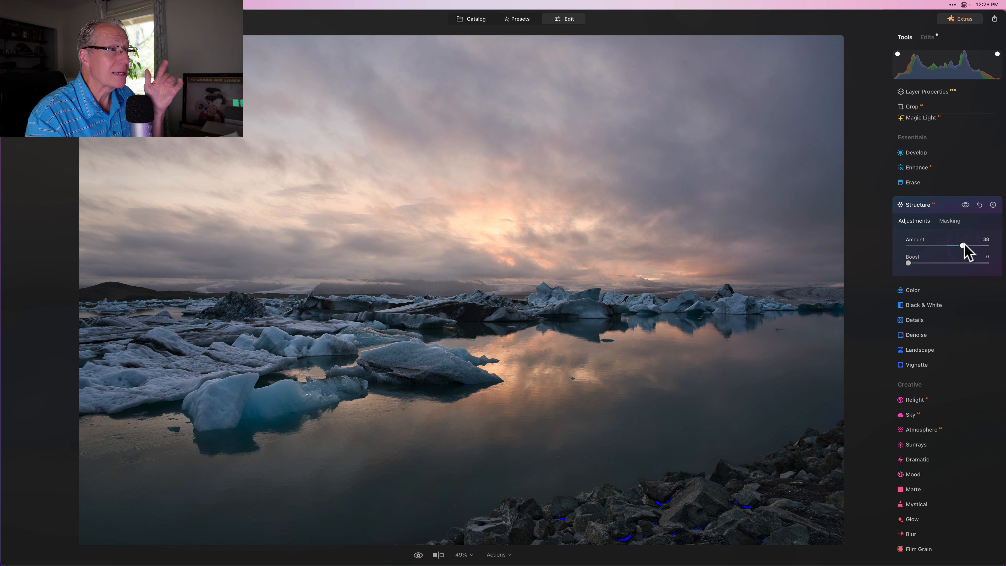
click(965, 205)
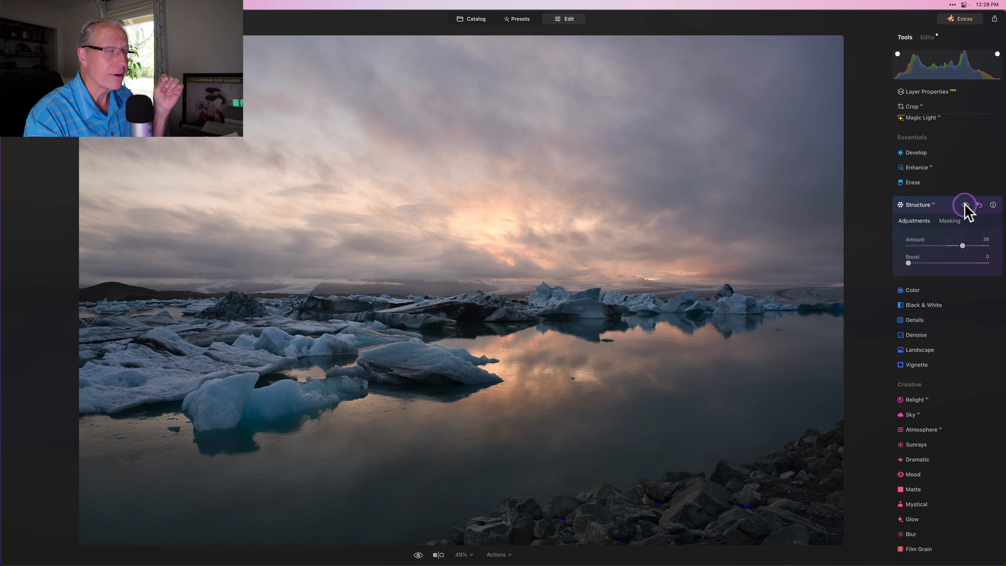
click(965, 205)
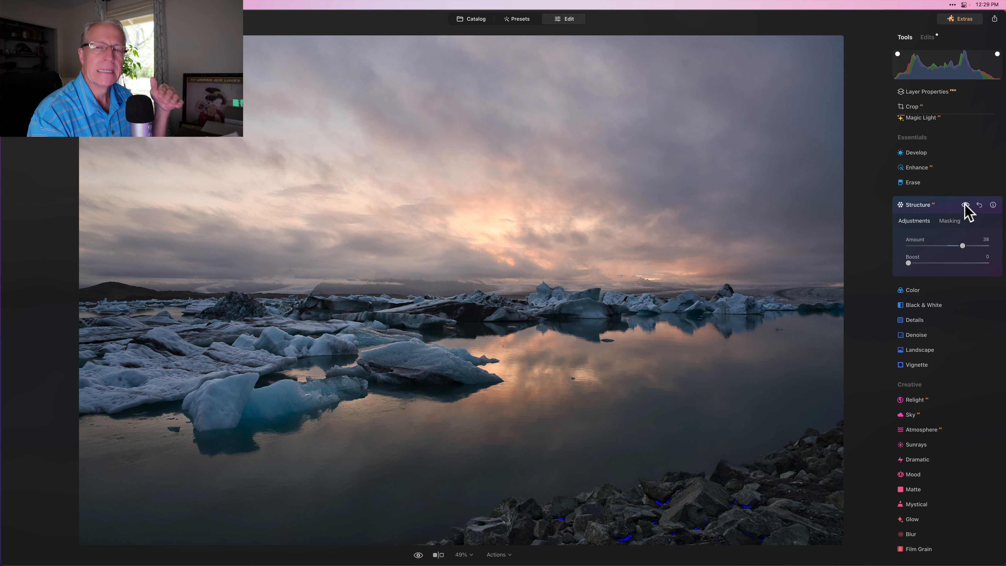
Compare the photo with and without the ice and rock Structure, and compare the whole edit with the original
click(937, 222)
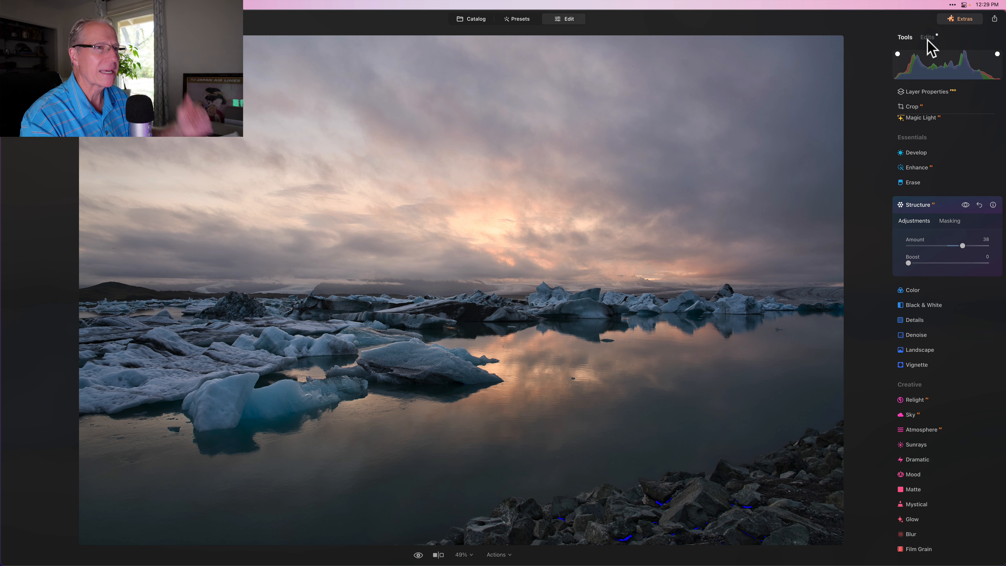
click(929, 222)
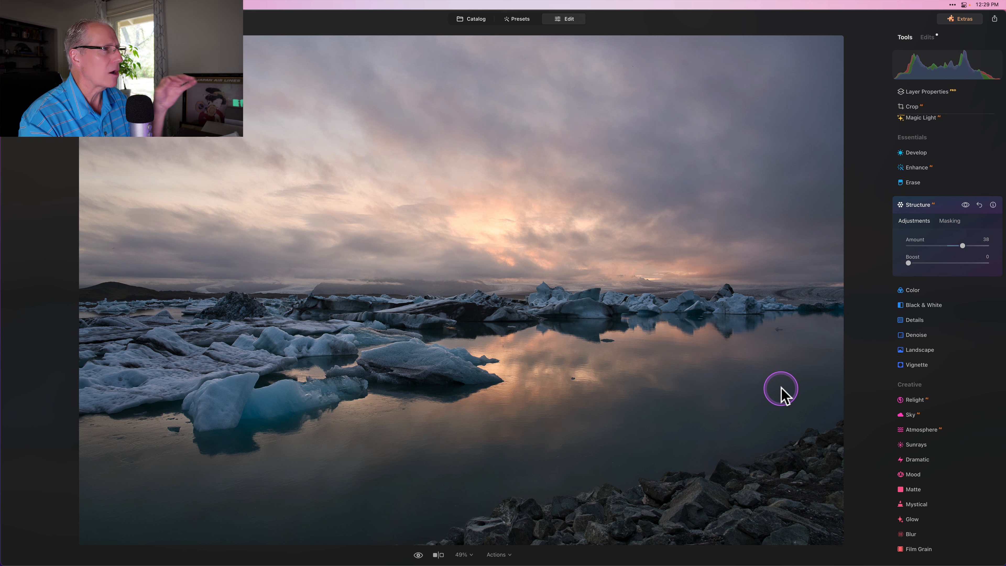
click(966, 204)
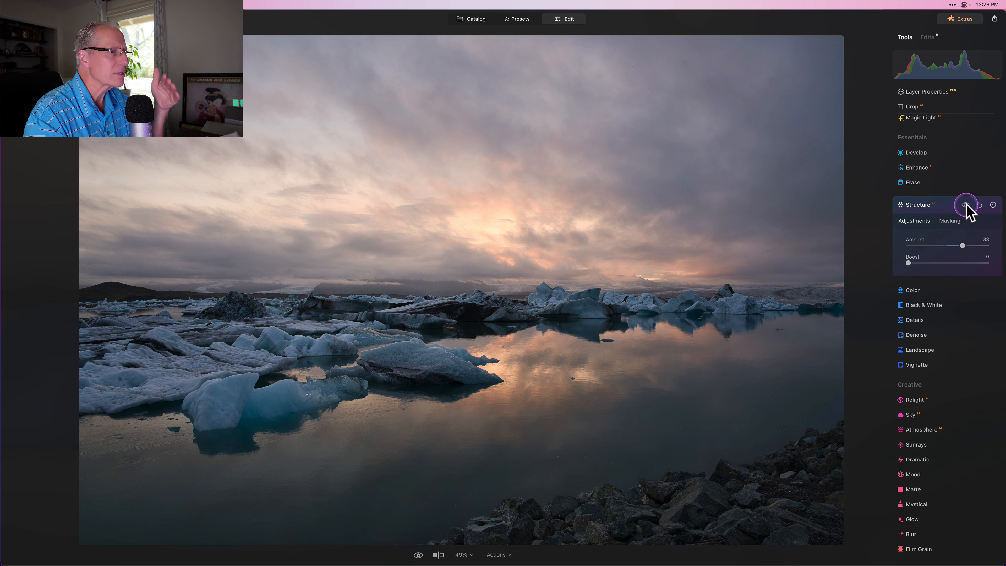
click(966, 205)
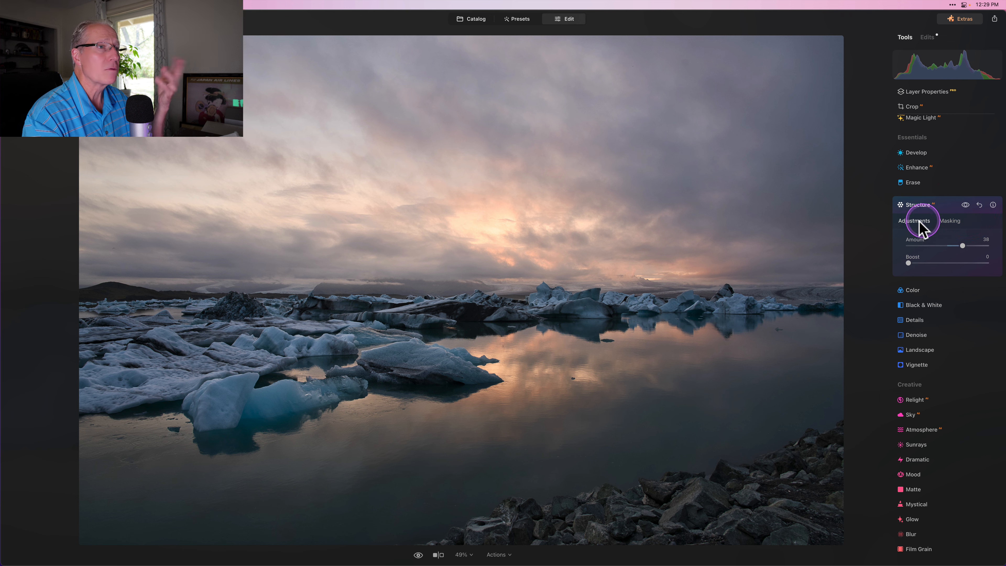
click(924, 210)
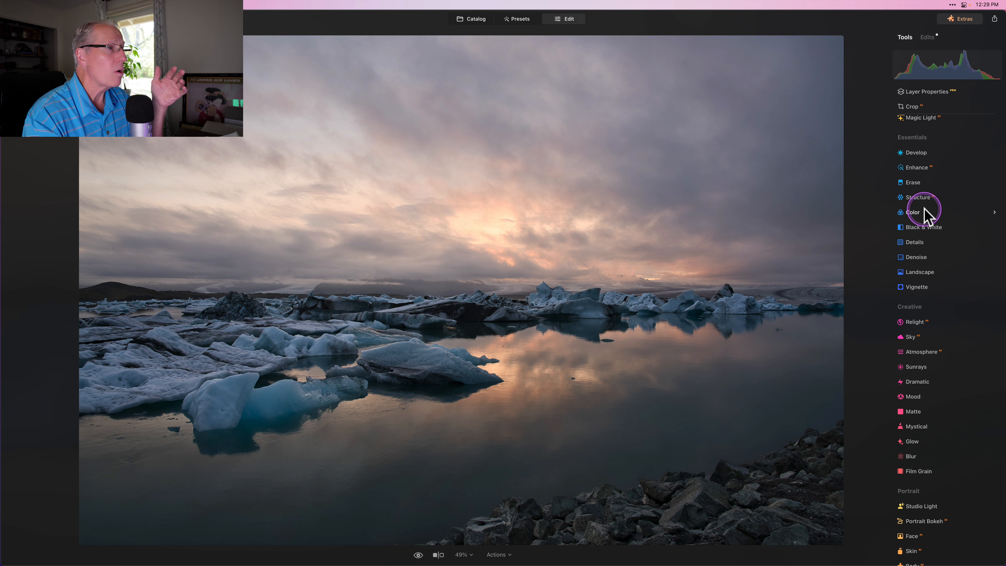
key(backslash)
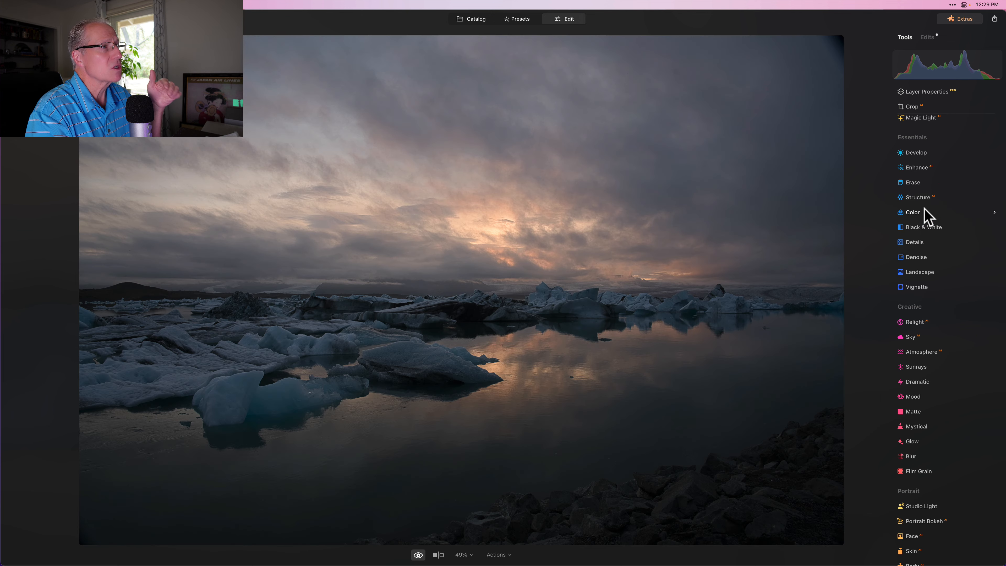
key(backslash)
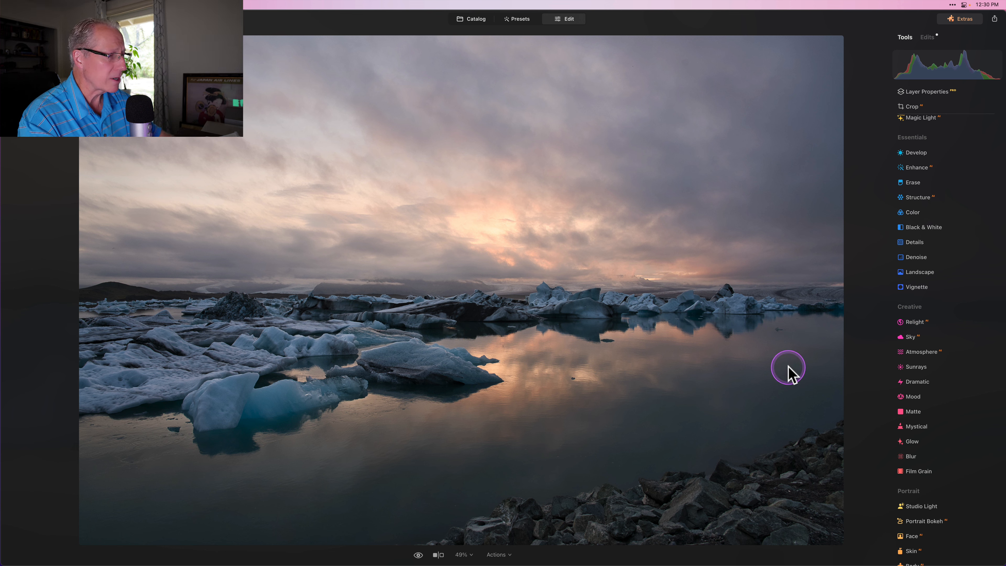
Add Toning to the photo with the Highlights Saturation set to 10
scroll(903, 279, up, 5)
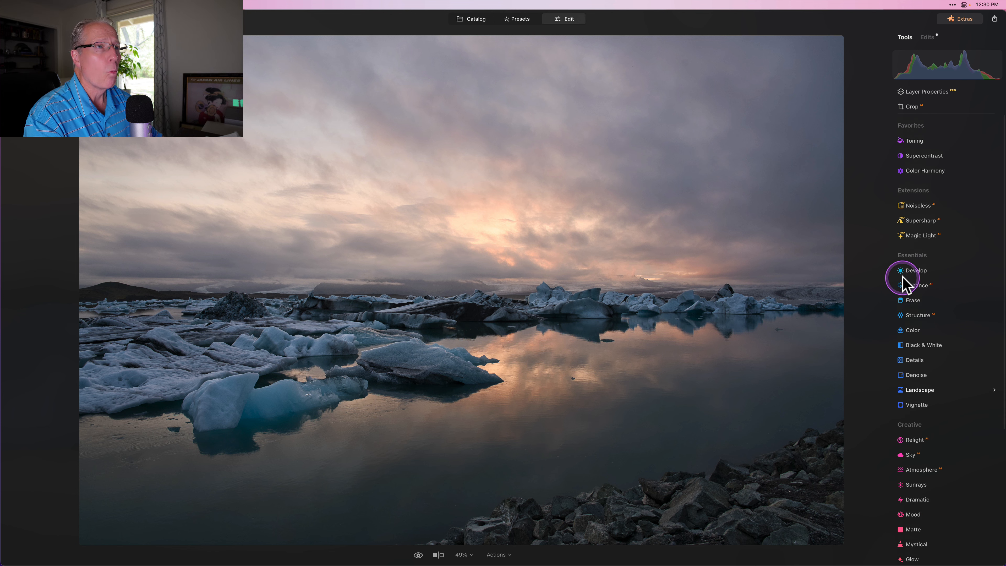
click(914, 137)
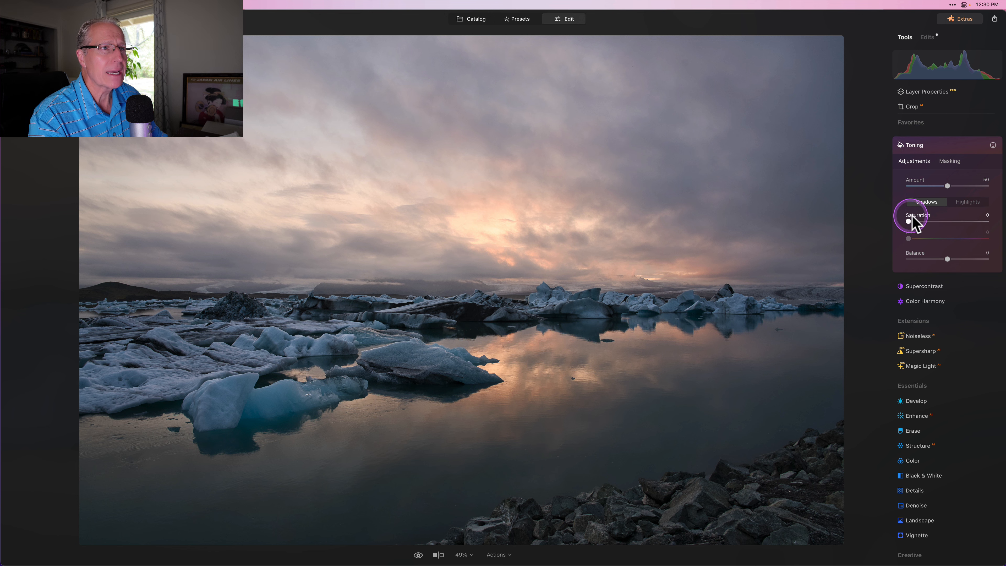
click(968, 202)
drag(909, 221, 917, 221)
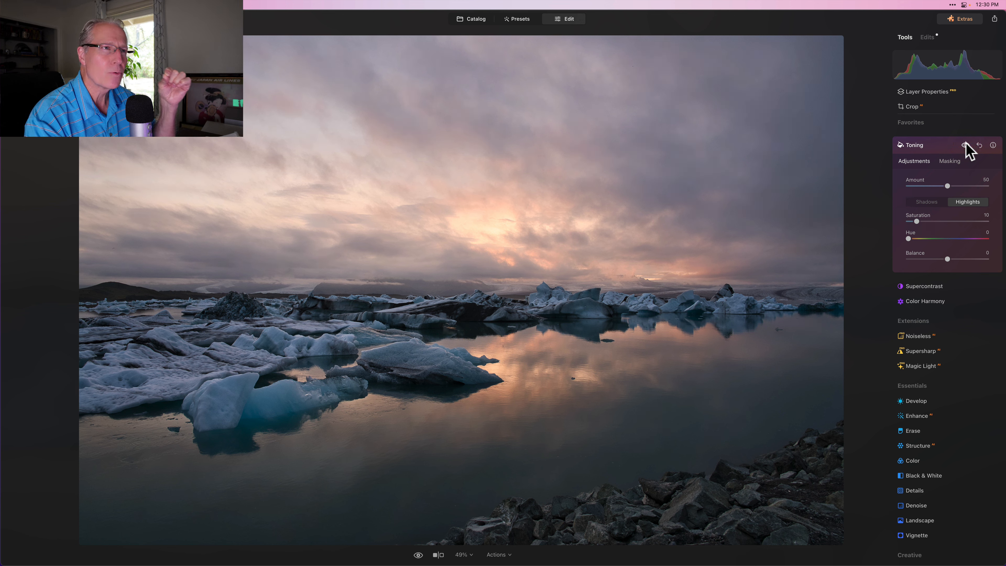
click(913, 146)
Set the Landscape Golden Hour to 22 and compare the photo with and without the warm glow
click(920, 321)
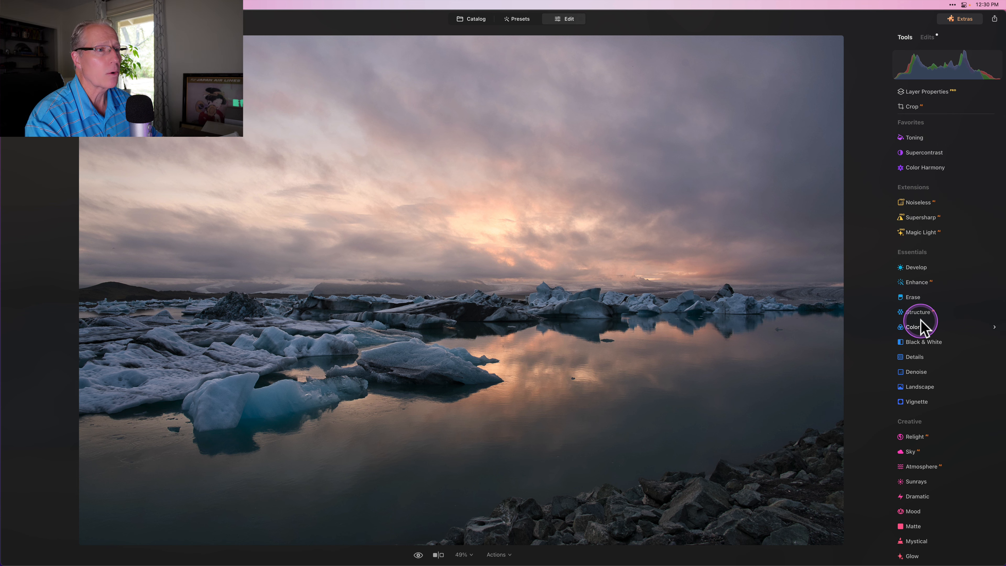
click(917, 387)
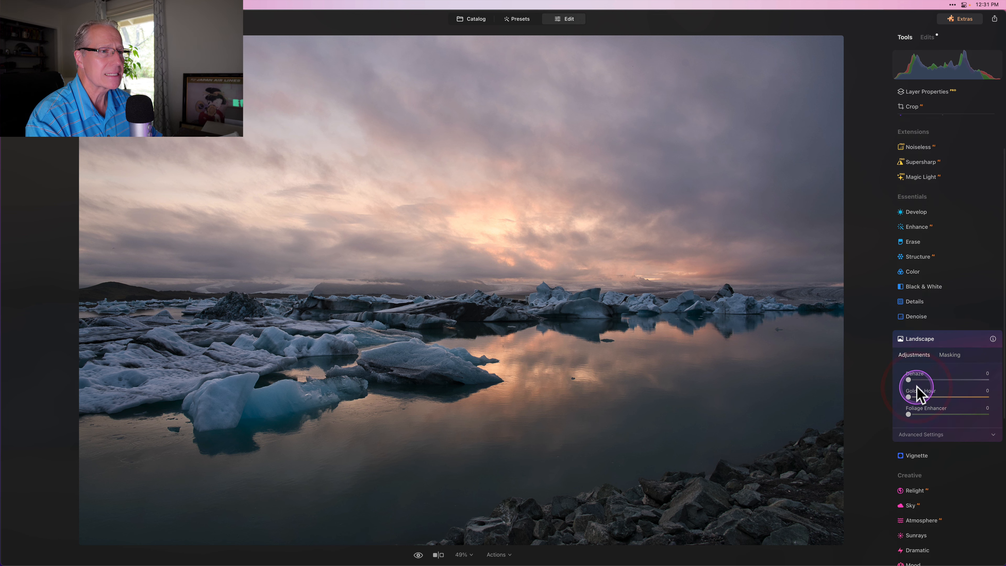
drag(919, 395, 927, 396)
click(965, 335)
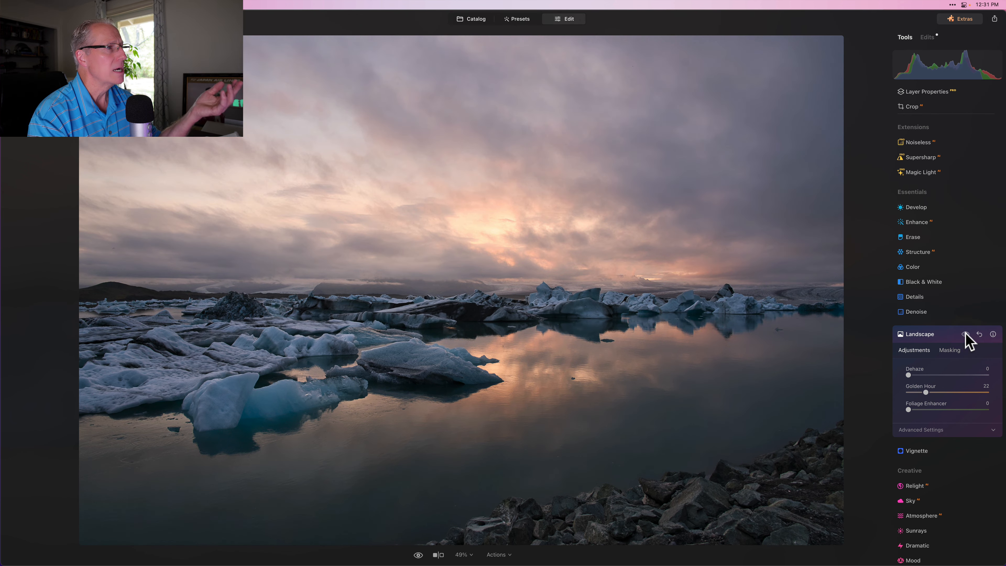
click(966, 334)
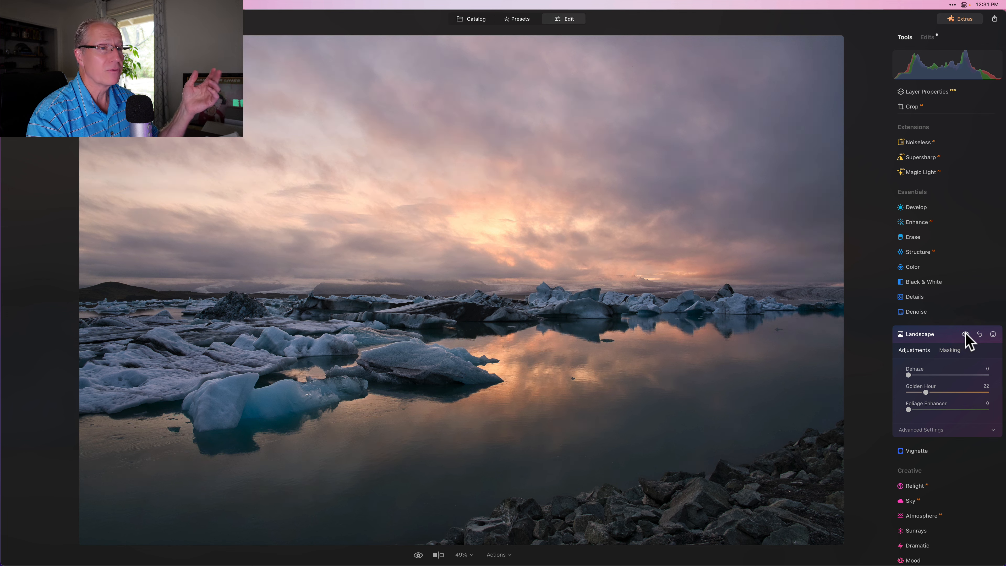
click(921, 334)
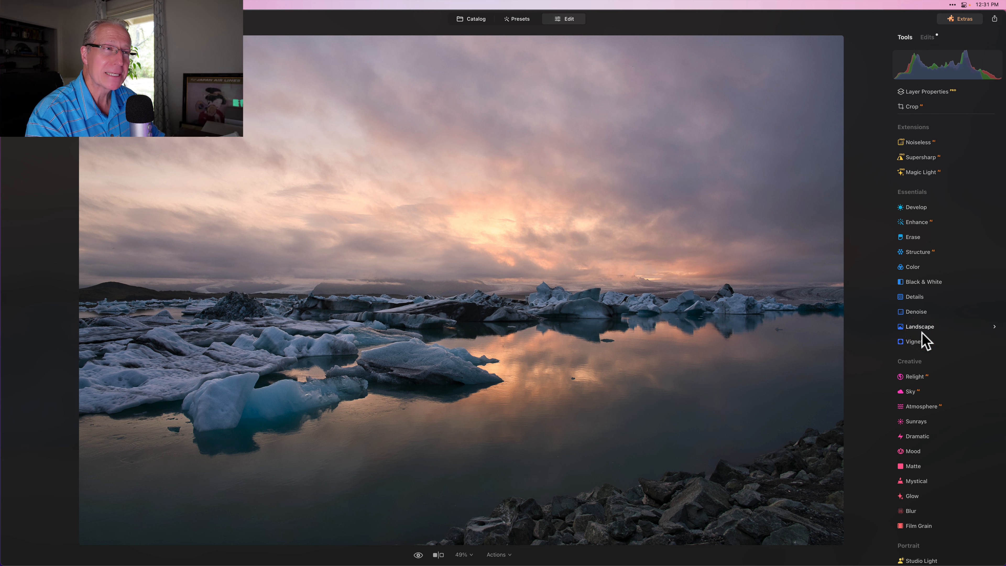
Apply Color Harmony with Brilliance at 4 and Warmth at 7
scroll(923, 340, up, 3)
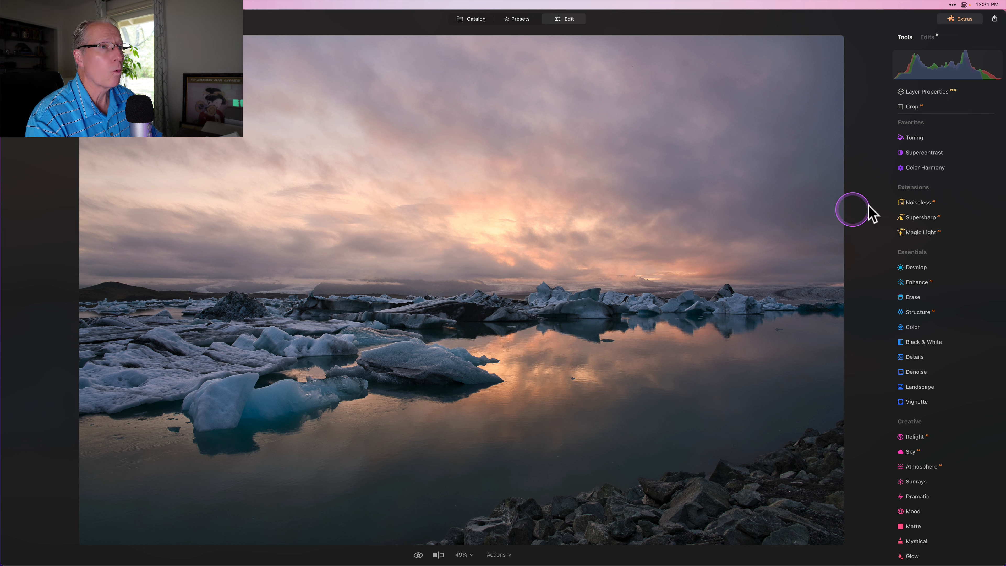
click(924, 168)
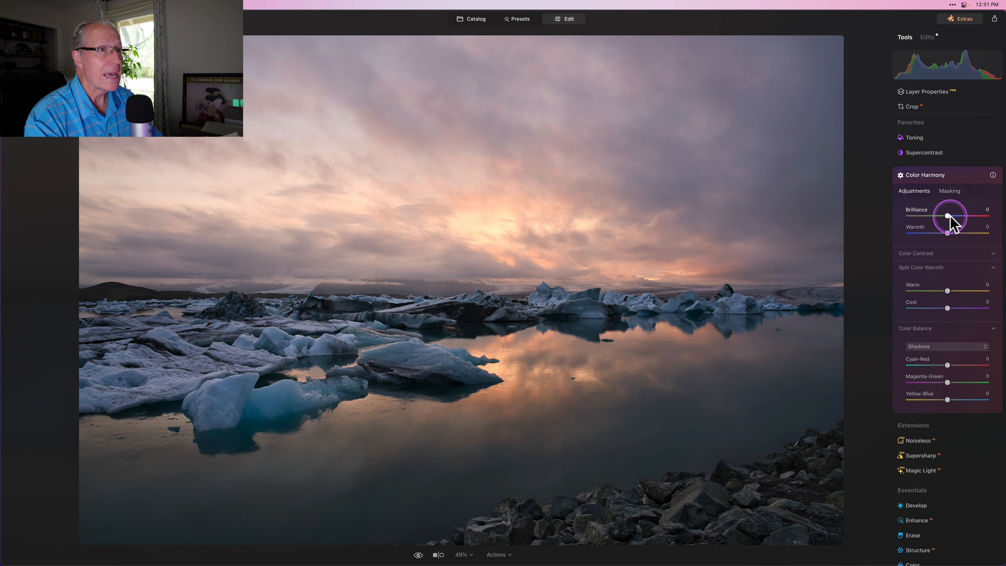
drag(949, 215, 951, 233)
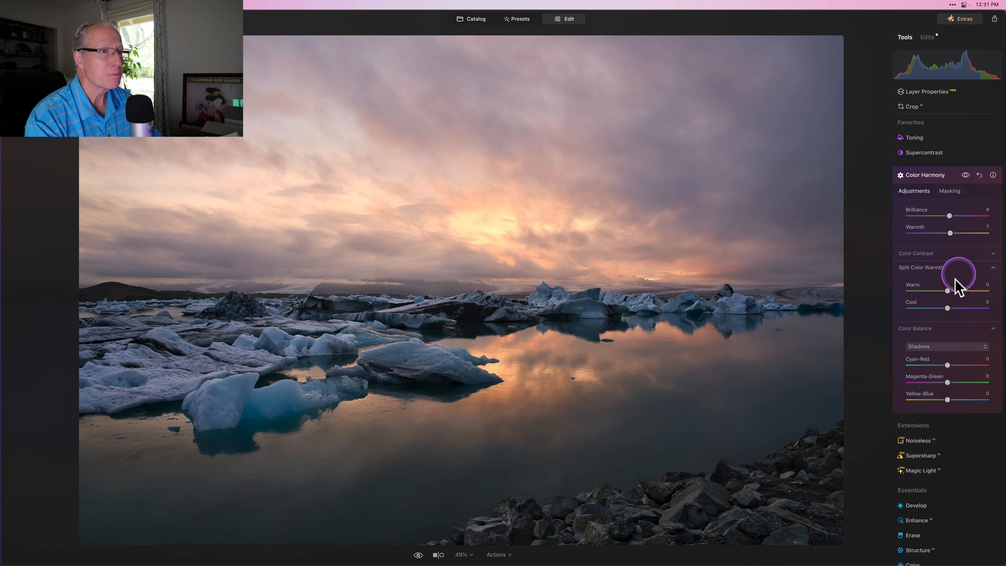
Set Split Color Warmth to Warm 5 and Cool -6, and compare the result with the unedited photo
drag(947, 290, 946, 309)
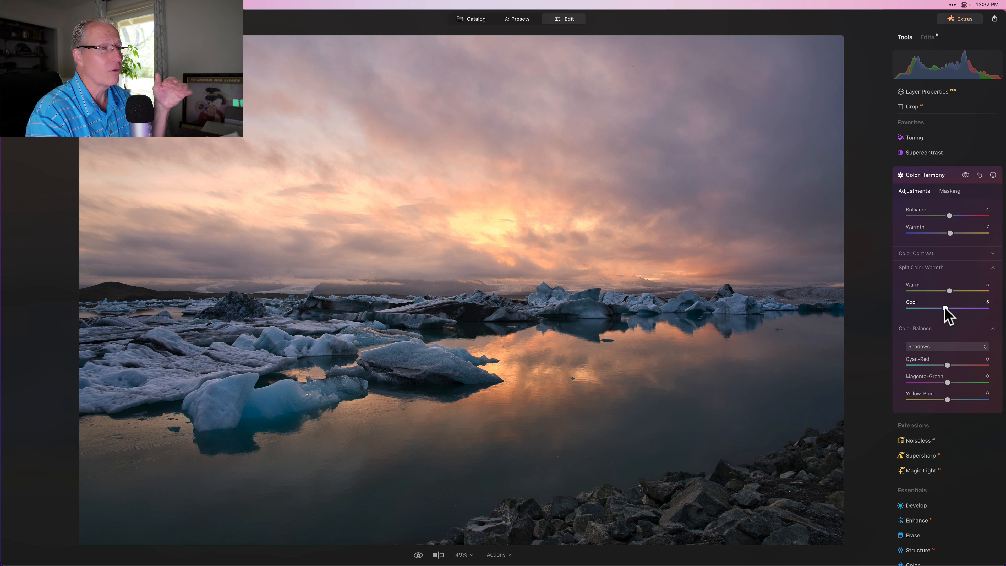
click(966, 176)
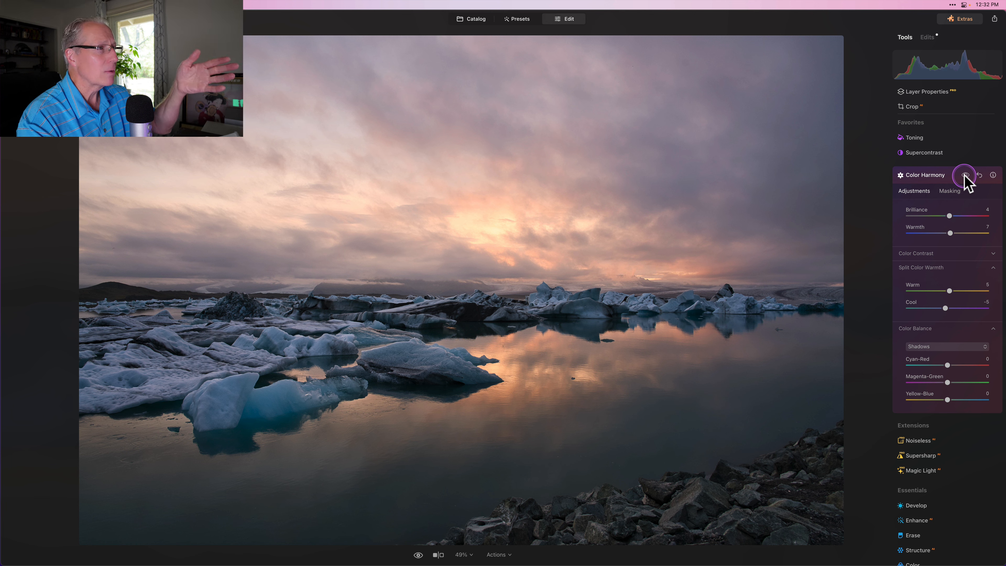
click(965, 175)
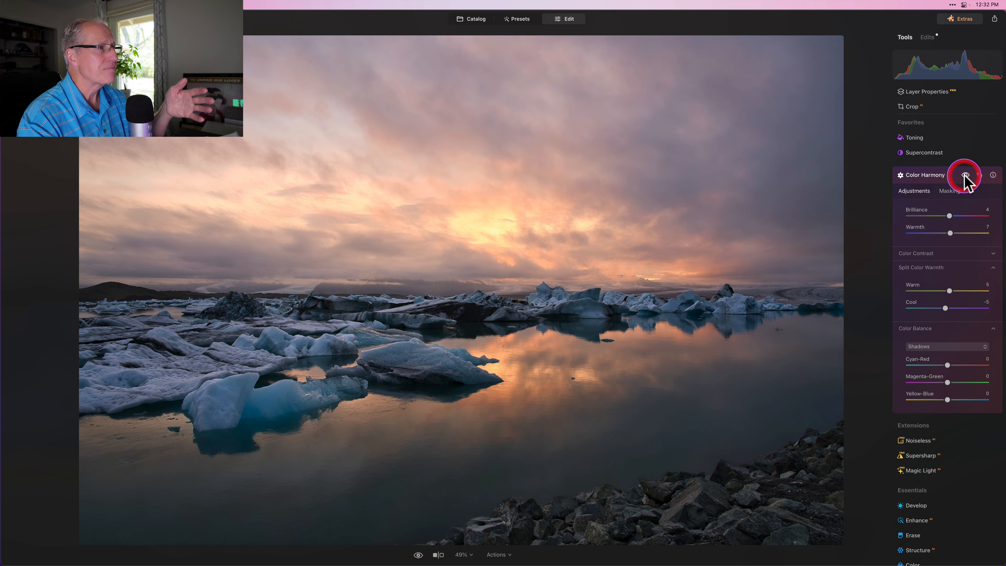
click(930, 176)
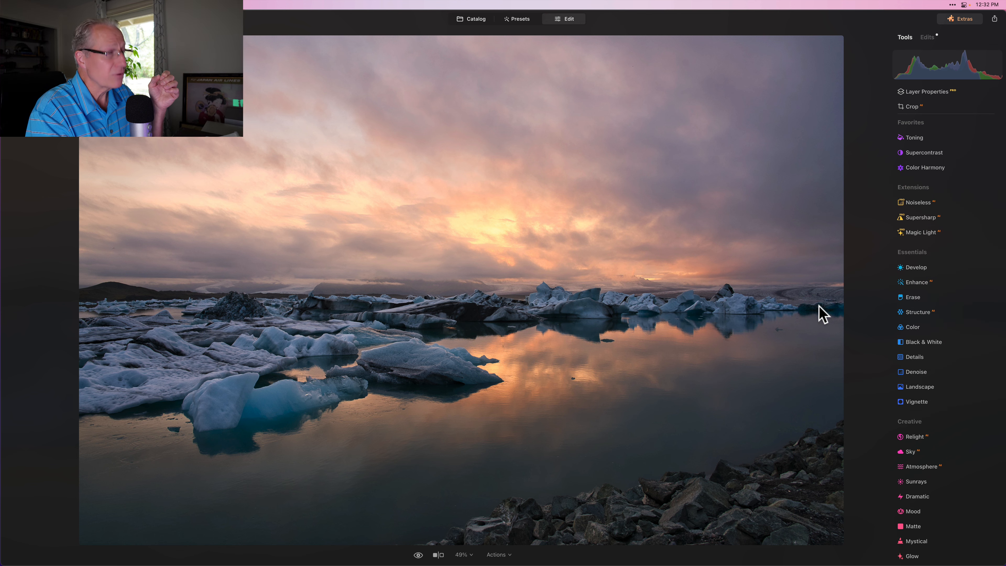
key(backslash)
key(backslash)
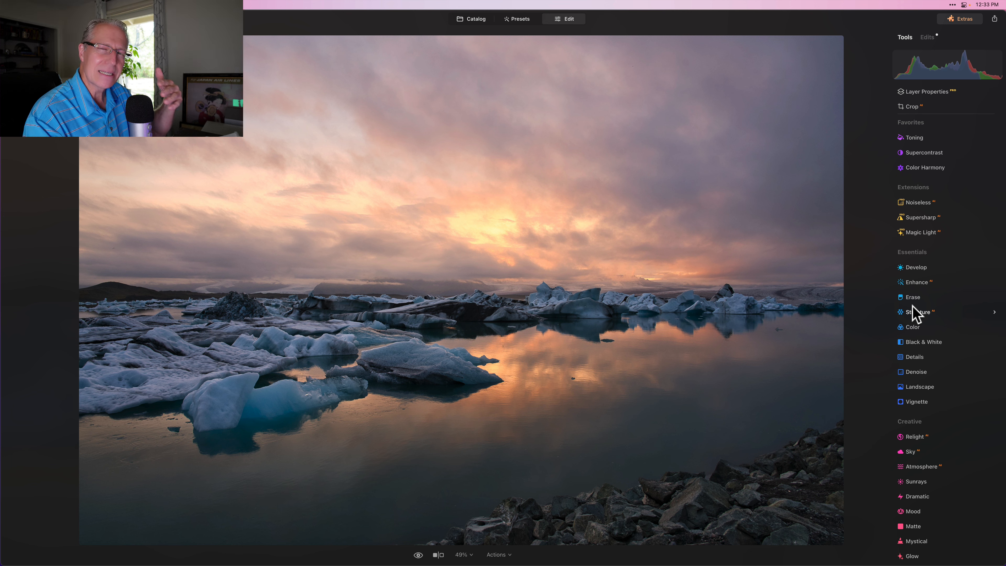
Add another Develop adjustment with Exposure at 0.22 and Smart Contrast at 17, showing the clipping warnings on the photo
click(914, 268)
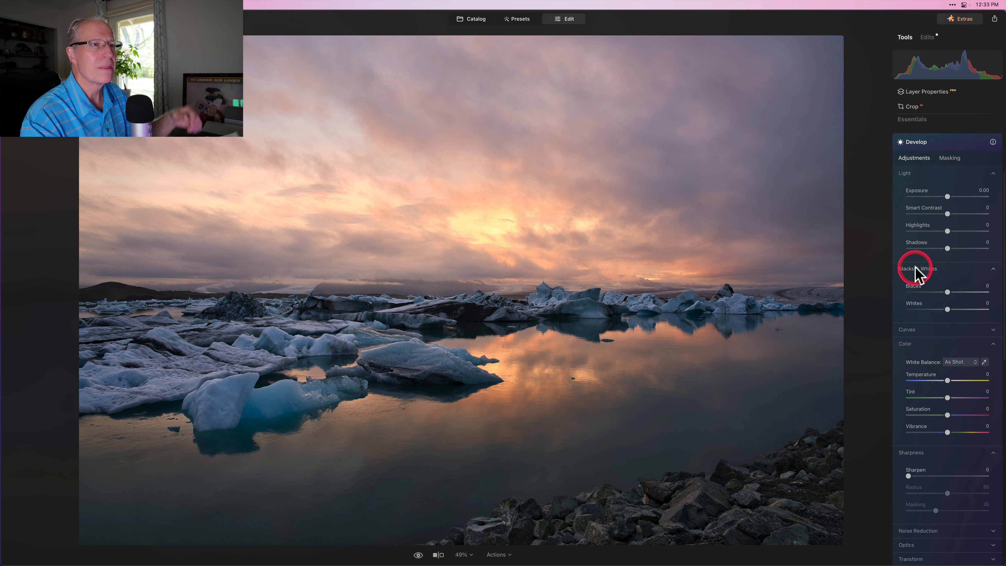
click(913, 233)
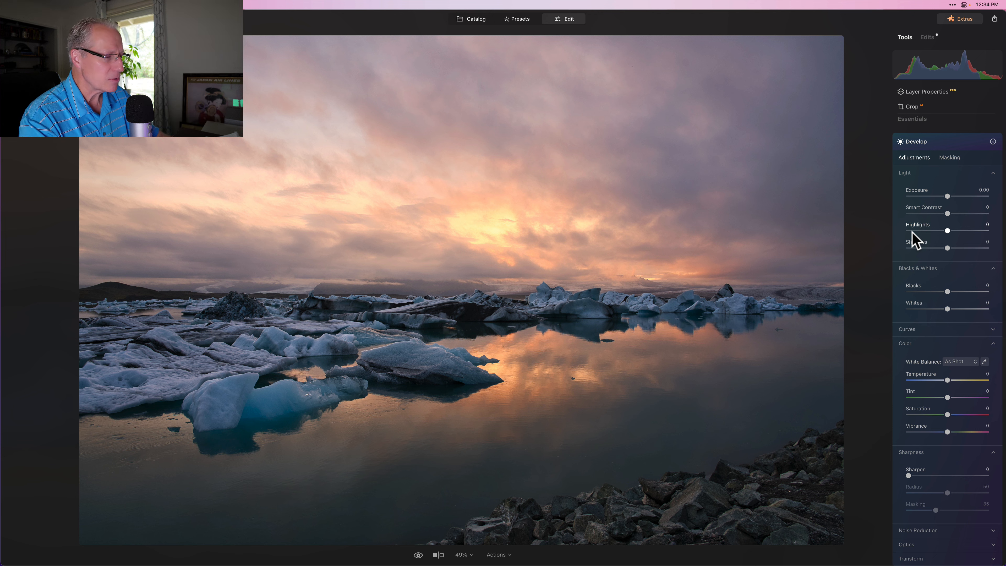
drag(948, 196, 950, 196)
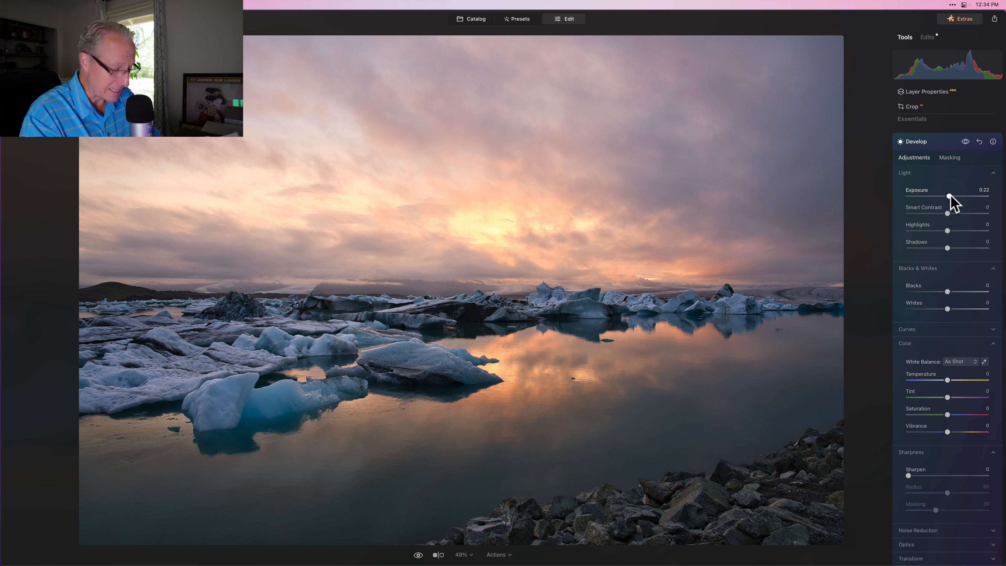
key(j)
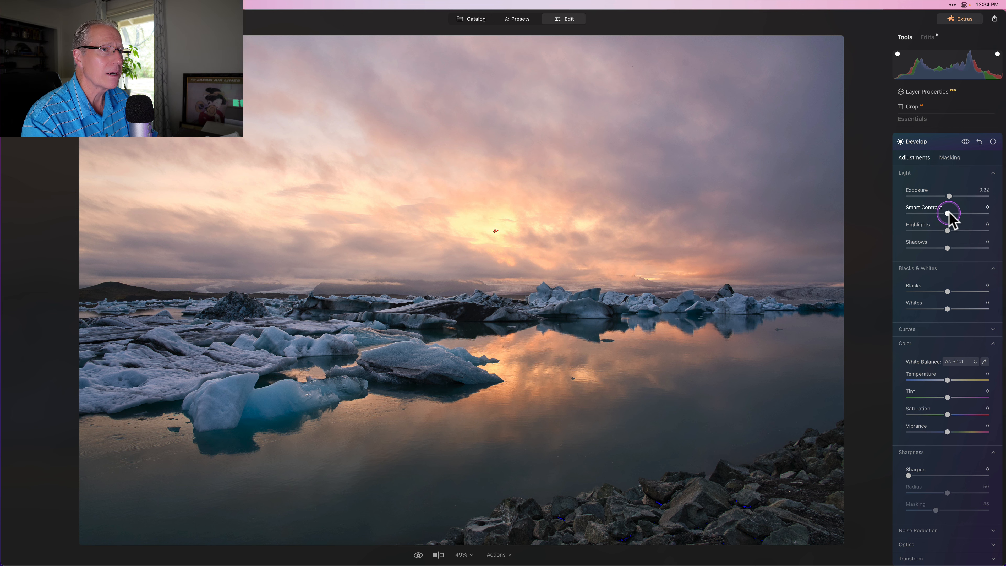
drag(949, 214, 955, 214)
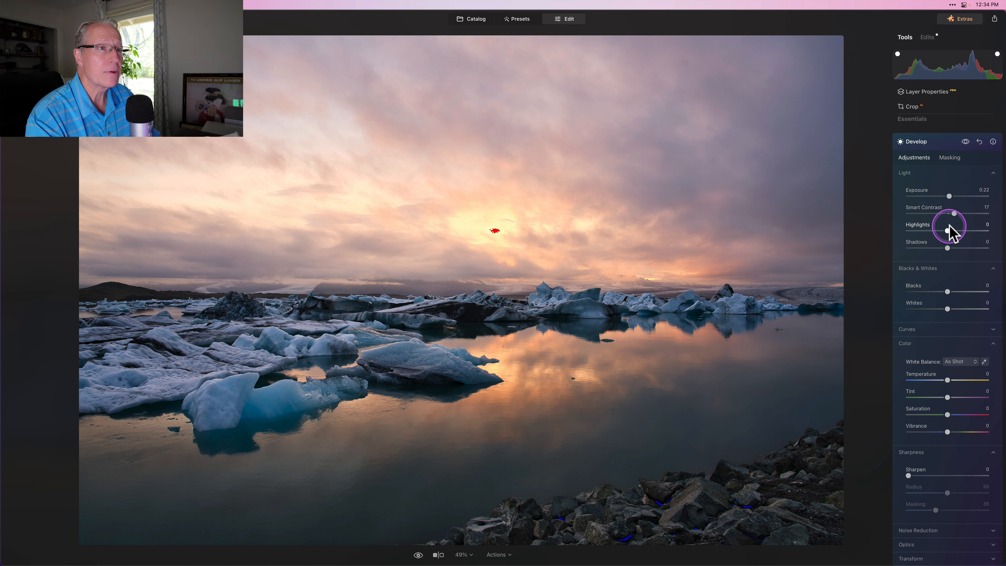
Set the Develop Highlights to -13 and Whites to 10, and compare the photo with and without the adjustment
drag(948, 228, 943, 231)
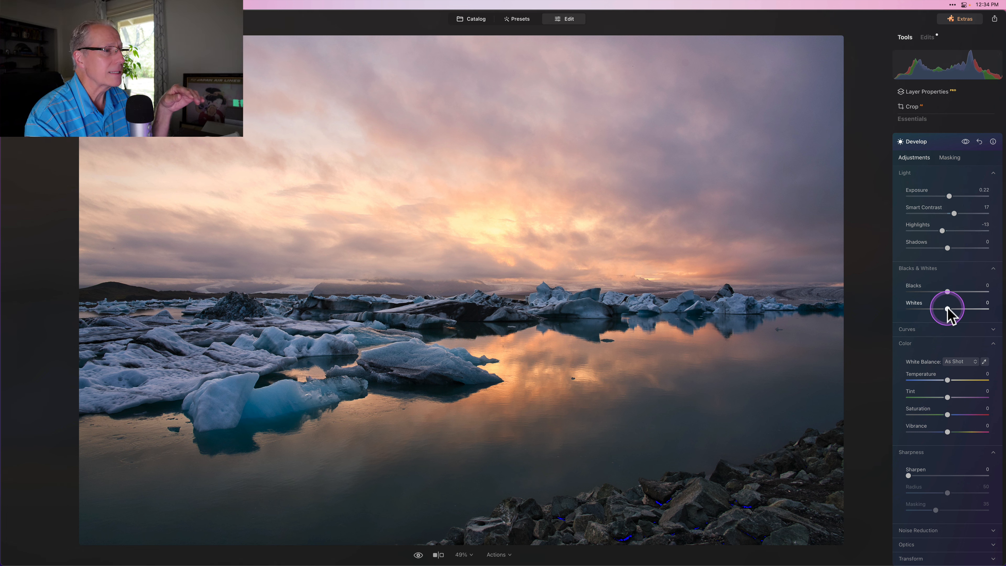
drag(949, 309, 952, 309)
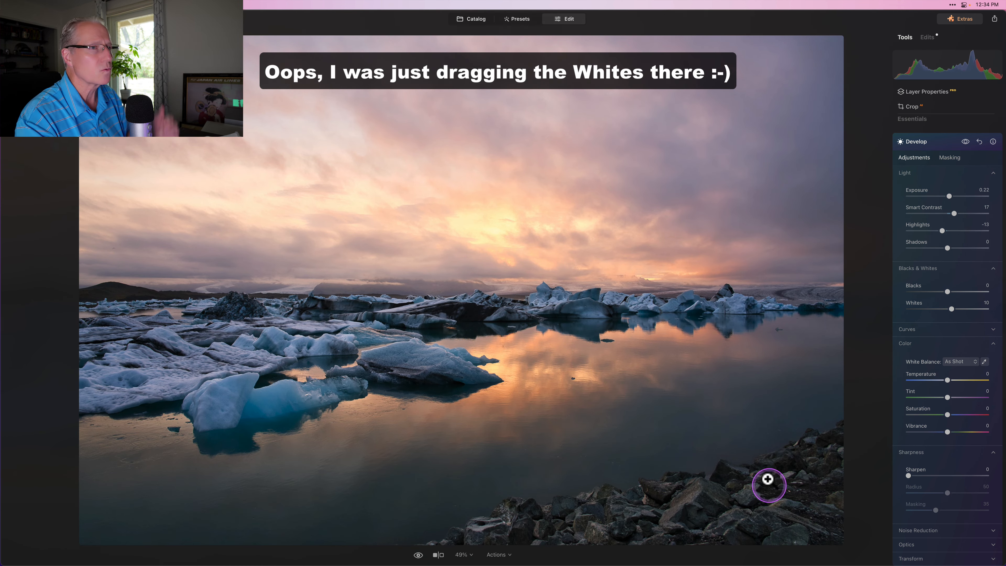
click(965, 141)
click(966, 141)
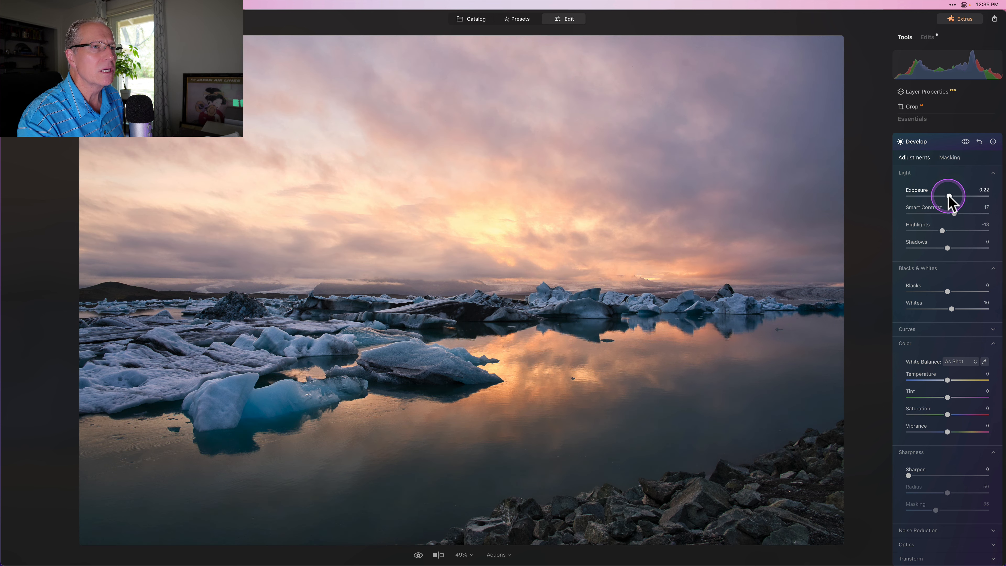
Reduce the Develop Exposure to 0.18 and Smart Contrast to 13, compare the photo with and without Develop, and apply the adjustment
drag(949, 196, 953, 214)
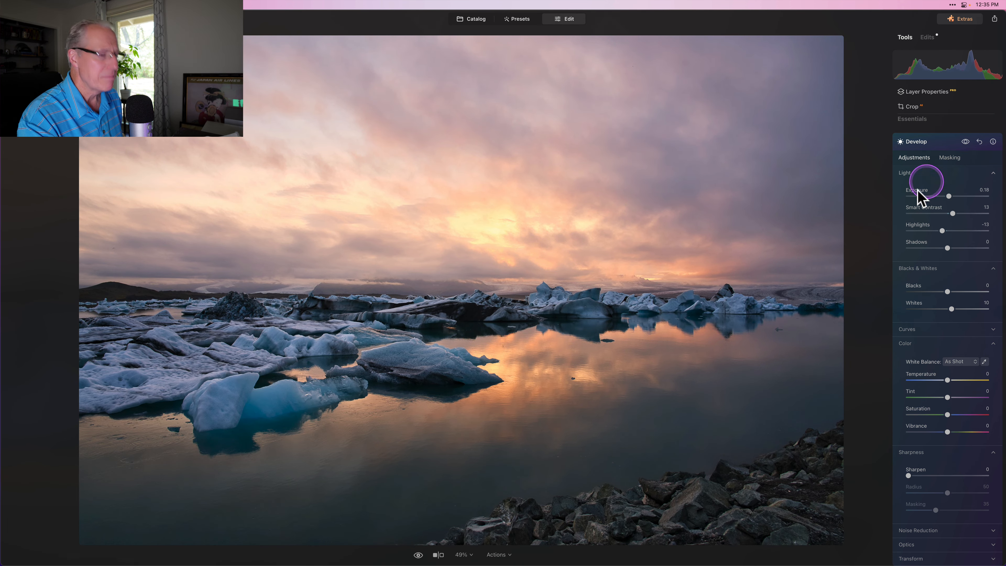
key(j)
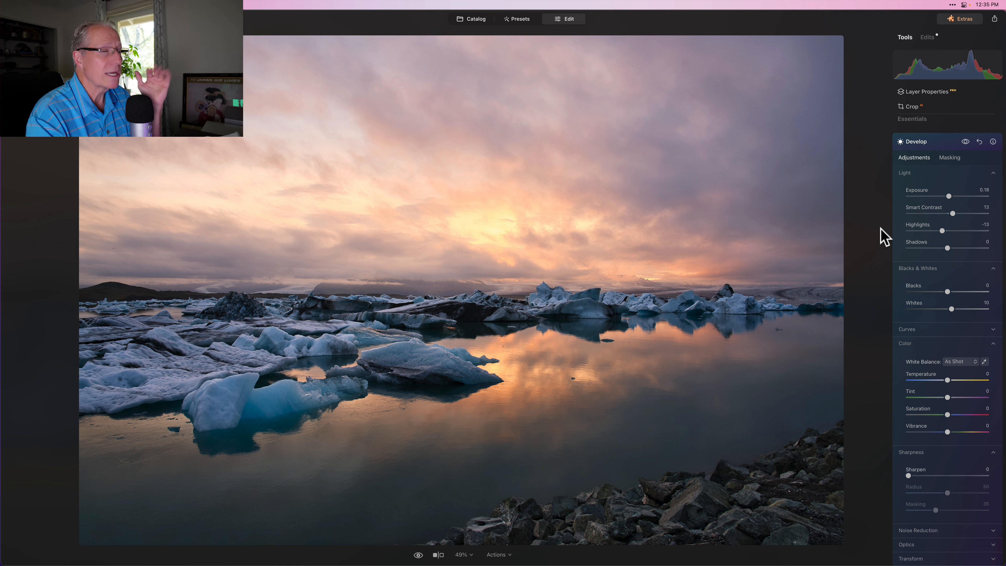
click(966, 142)
click(965, 141)
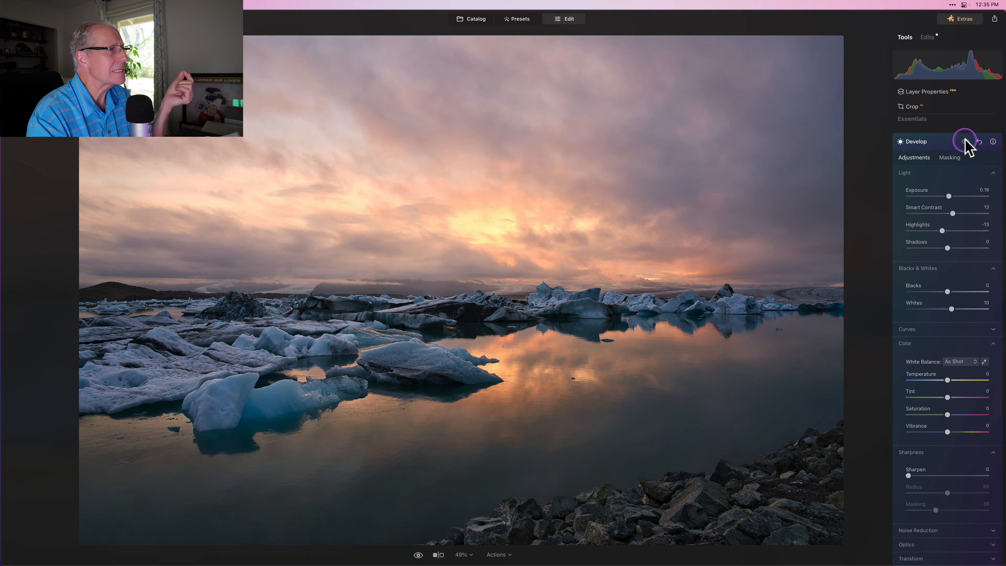
click(966, 142)
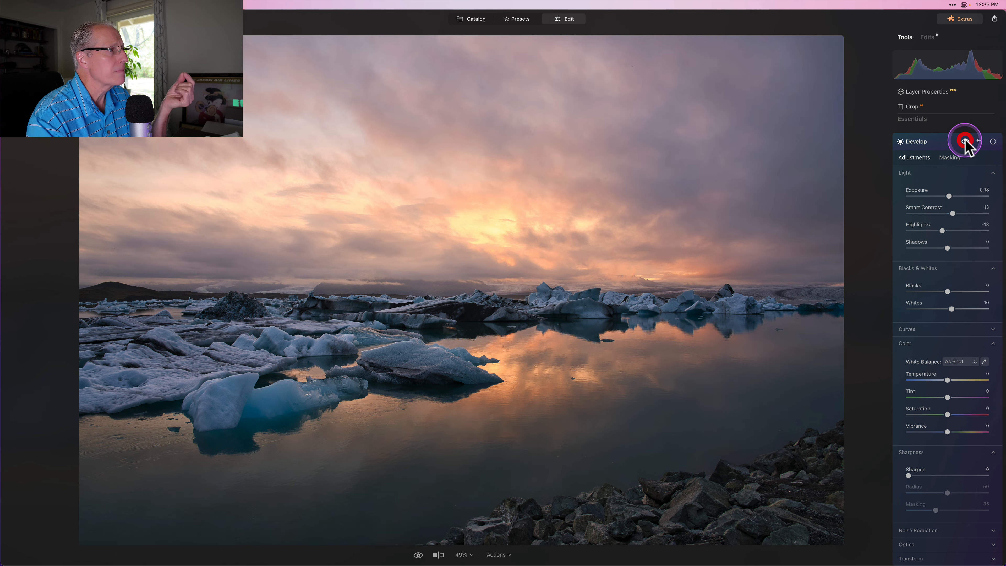
click(948, 144)
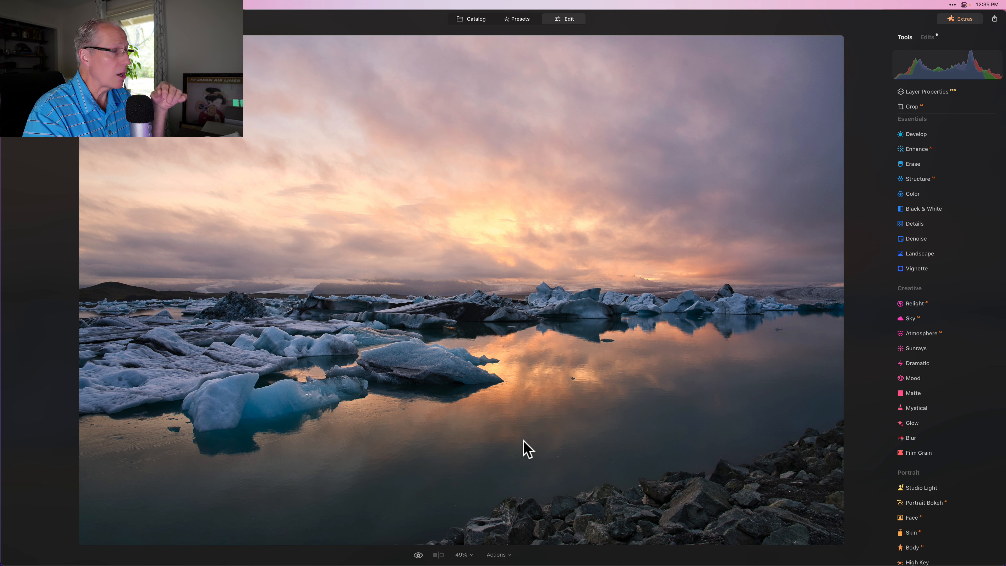
Compare the finished edit with the original unedited photo several times
key(backslash)
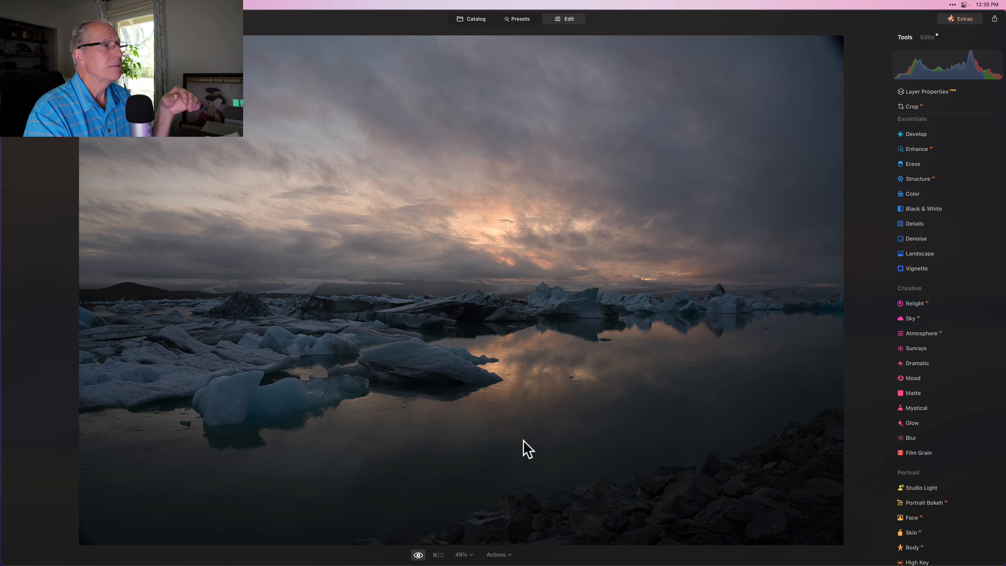
key(backslash)
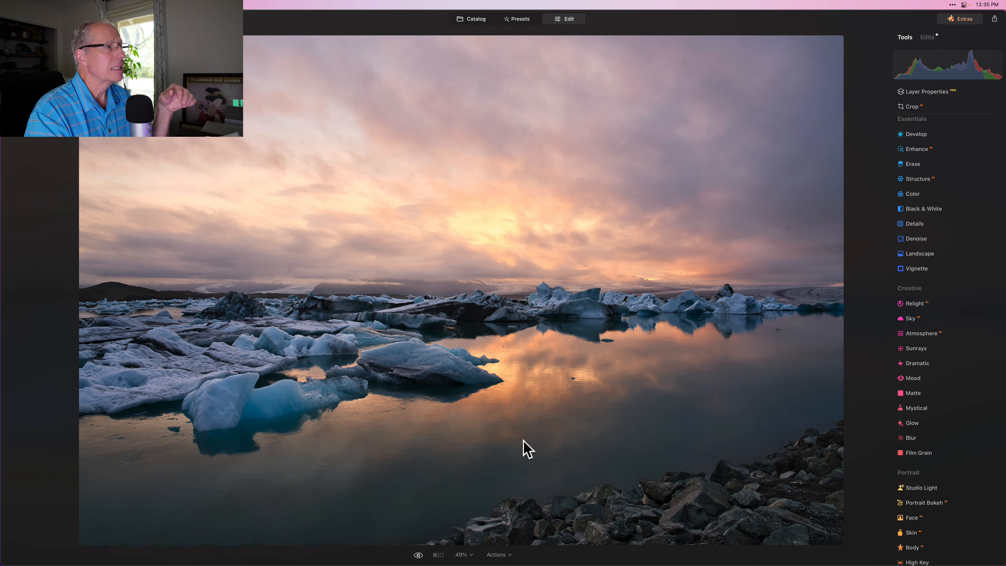
key(backslash)
key(backslash)
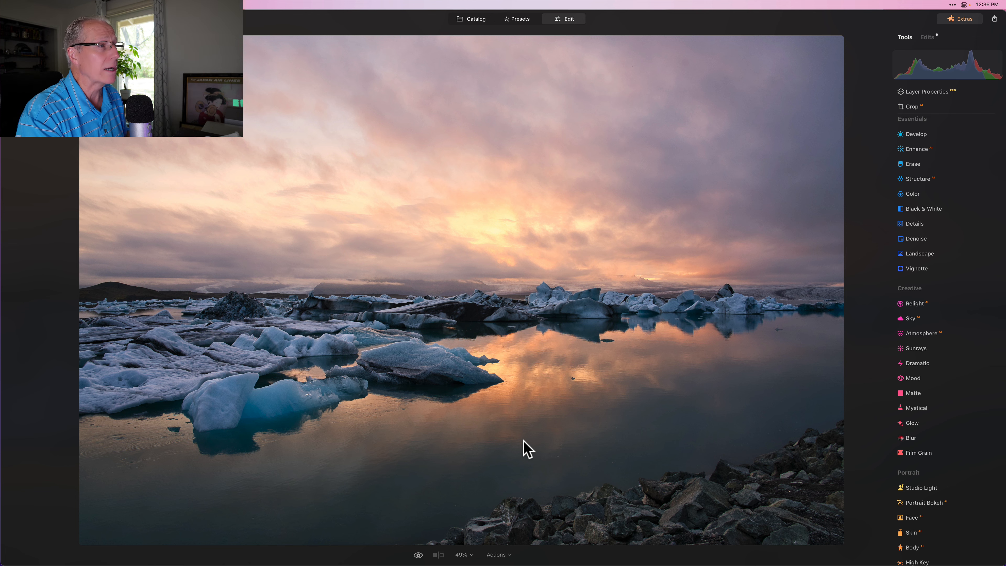
key(backslash)
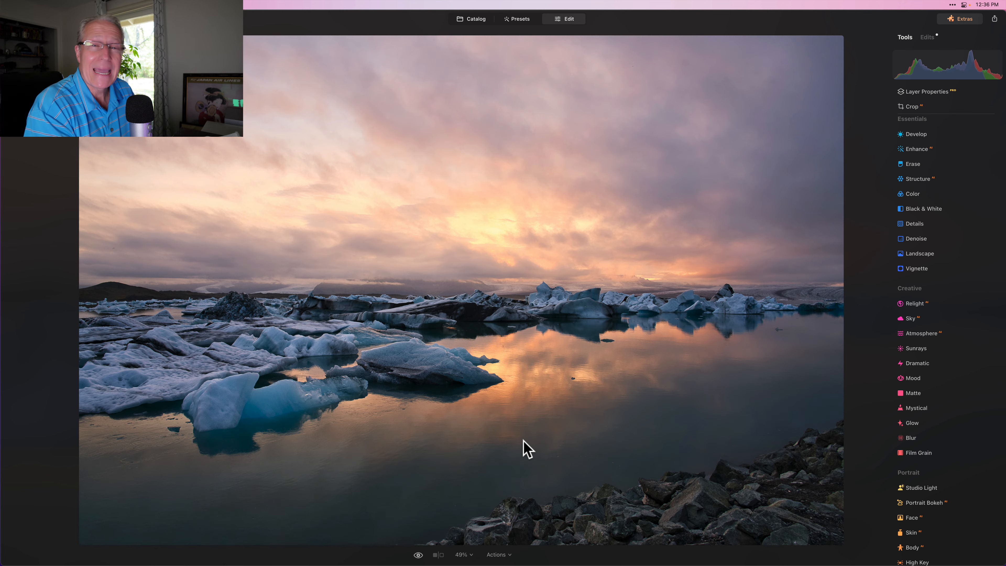